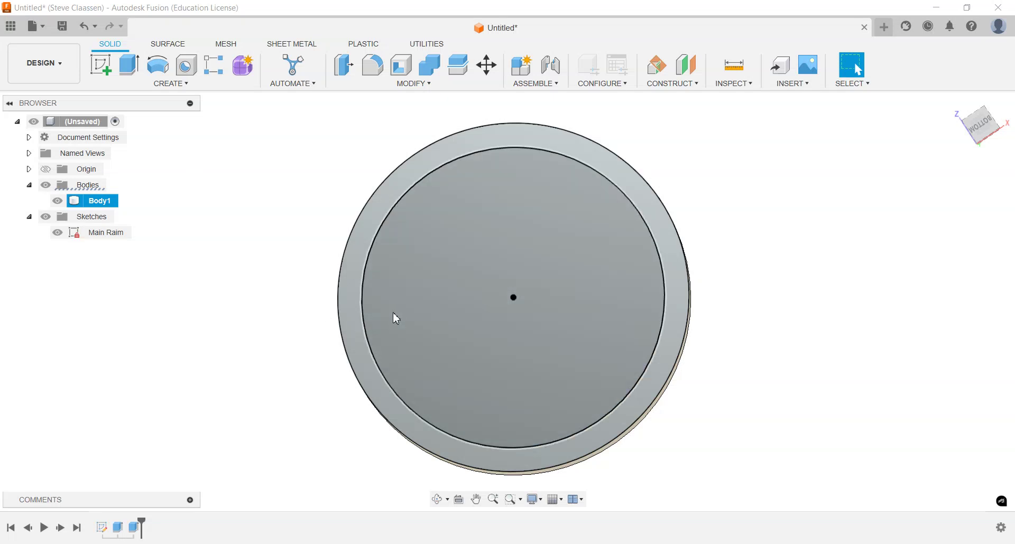
Step: Sketch a 1/8 in diameter circle centred on the origin on the wheel's smaller end face and finish the sketch
middle_click_drag(525, 372, 356, 197, "shift")
key("Escape")
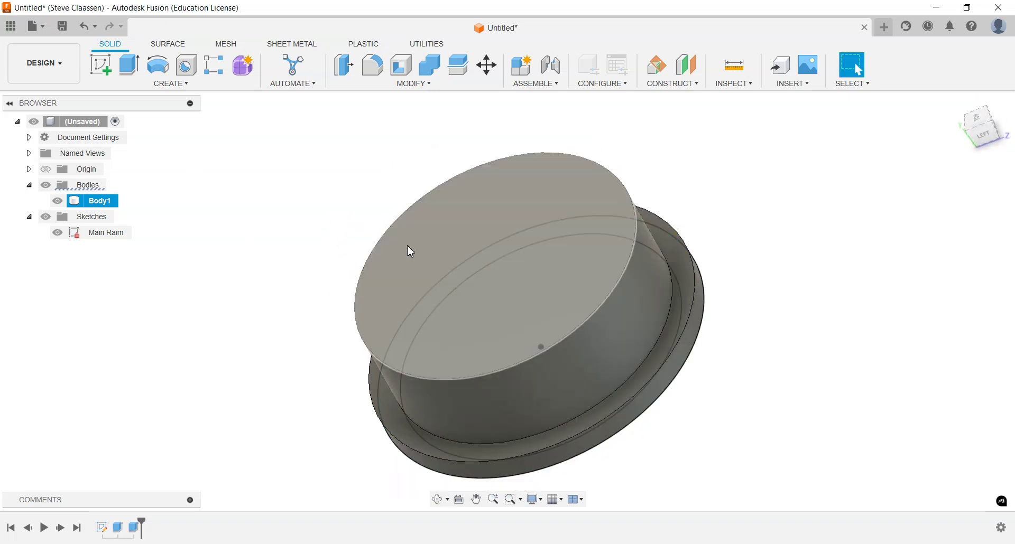
left_click(408, 244)
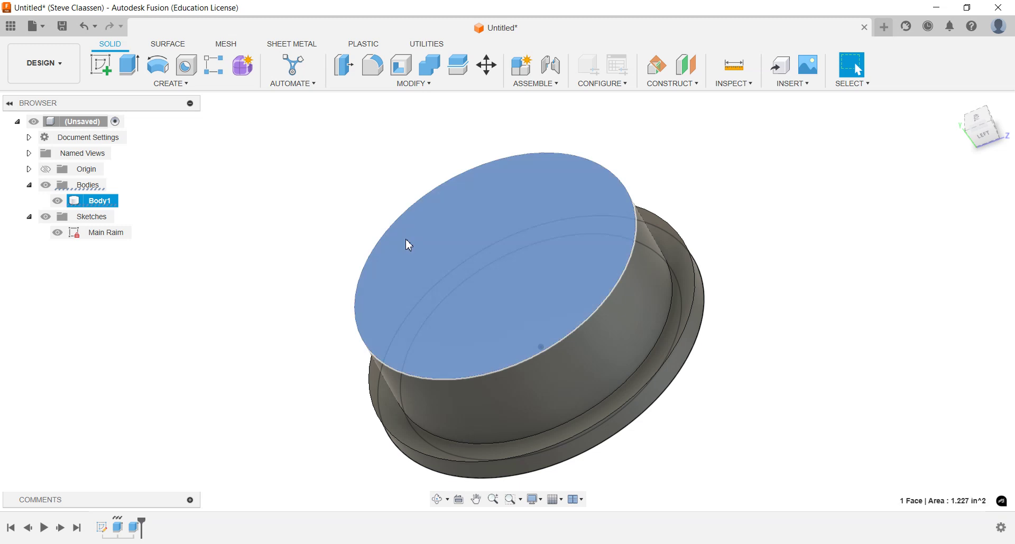
left_click(100, 71)
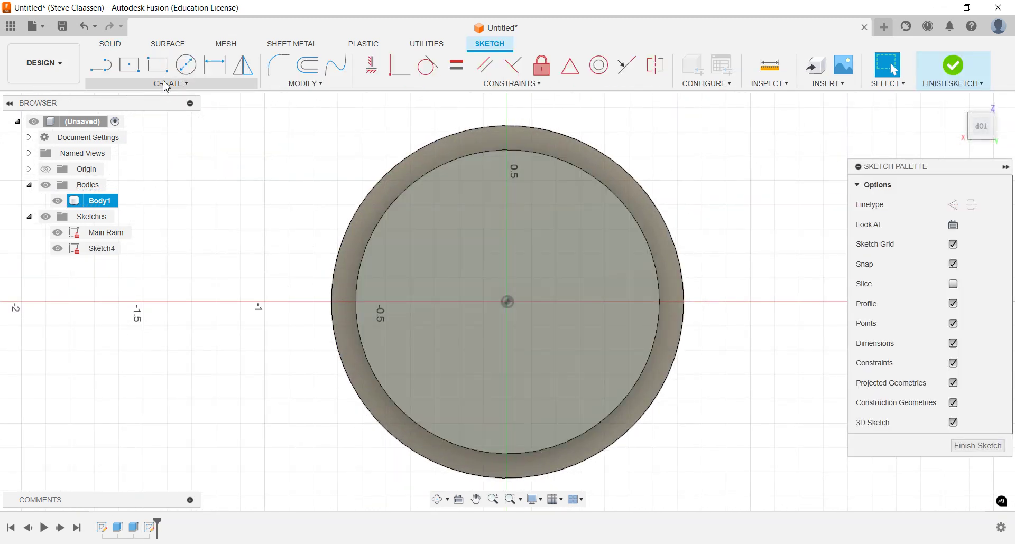
left_click(185, 64)
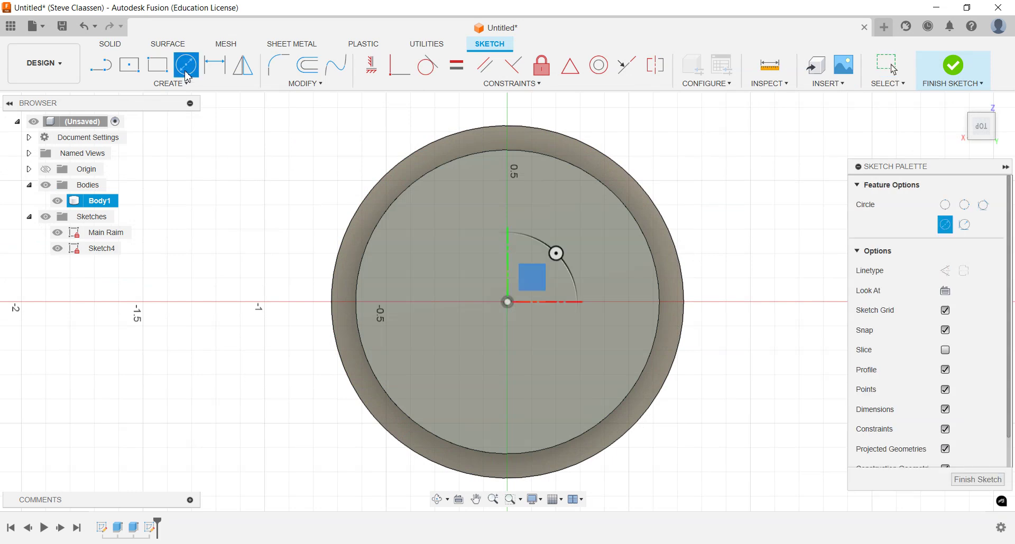
left_click(507, 302)
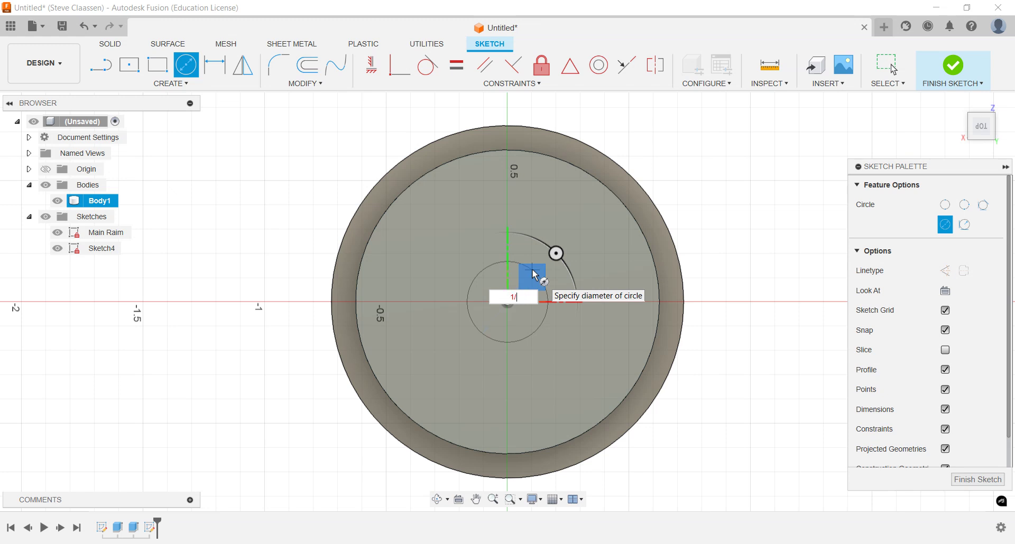
type("1/8")
key("Tab")
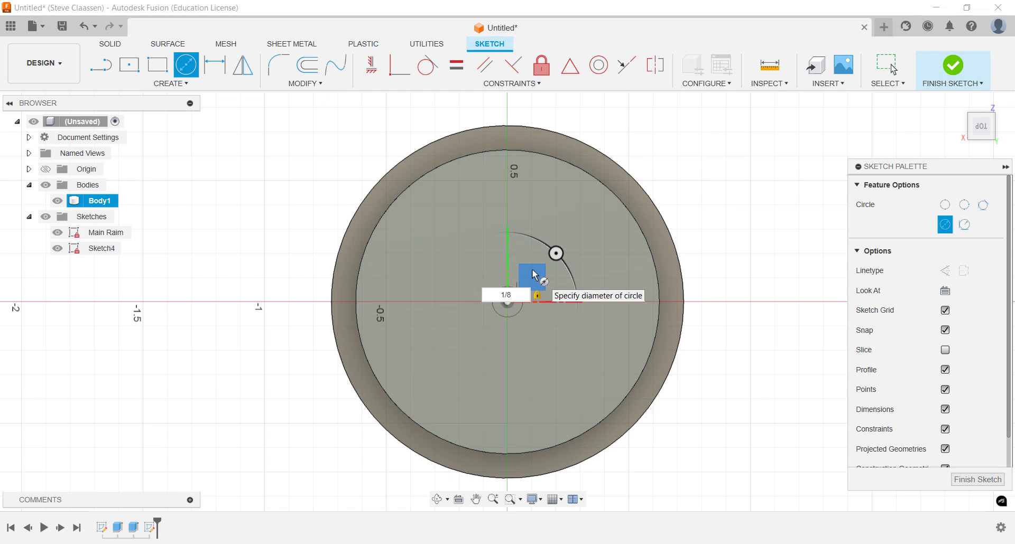
key("Return")
key("Return")
scroll(545, 281, "up", 5)
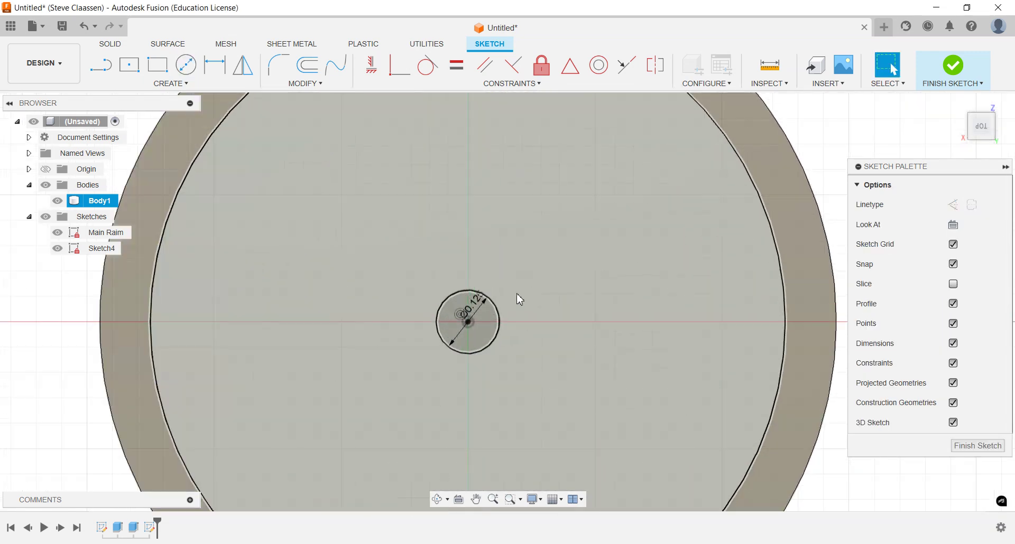
scroll(482, 316, "down", 4)
scroll(483, 313, "up", 2)
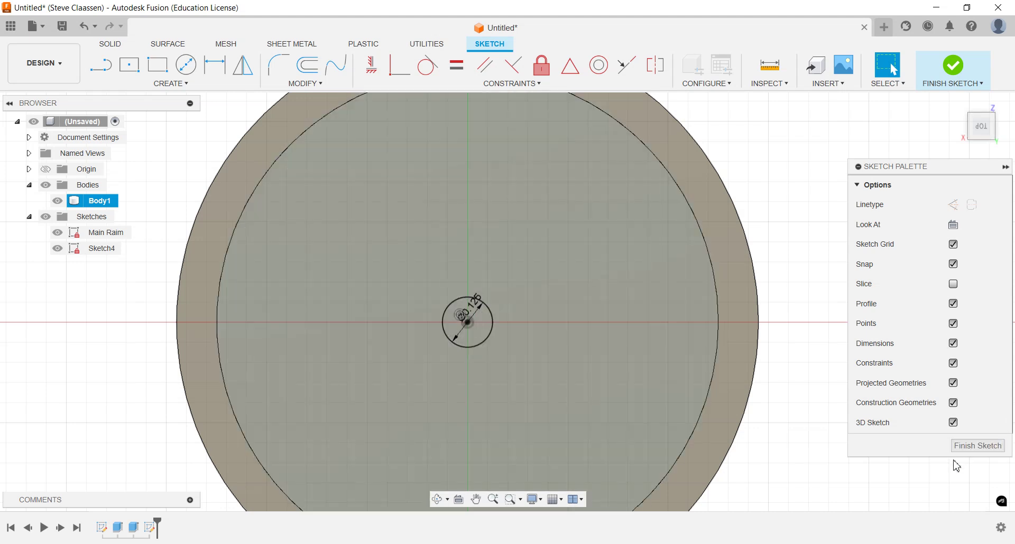
left_click(976, 446)
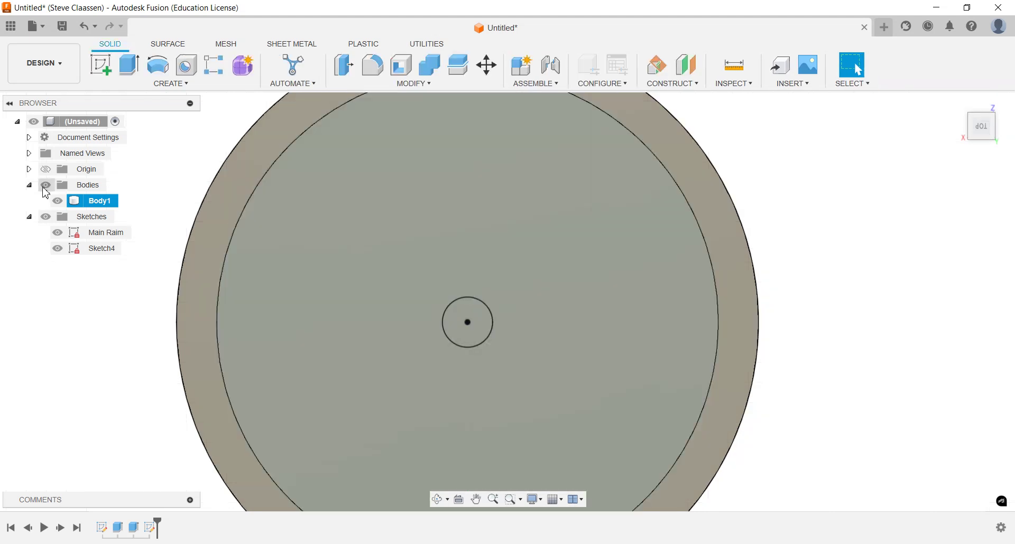
Step: Collapse the list of bodies and rename the new circle sketch as Axle Hole
left_click(29, 185)
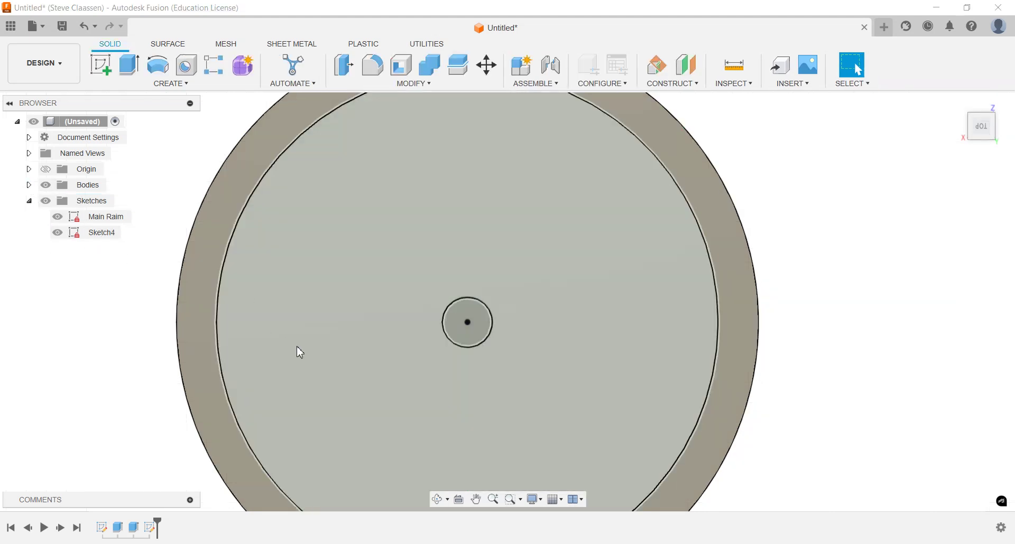
middle_click_drag(297, 351, 238, 296, "shift")
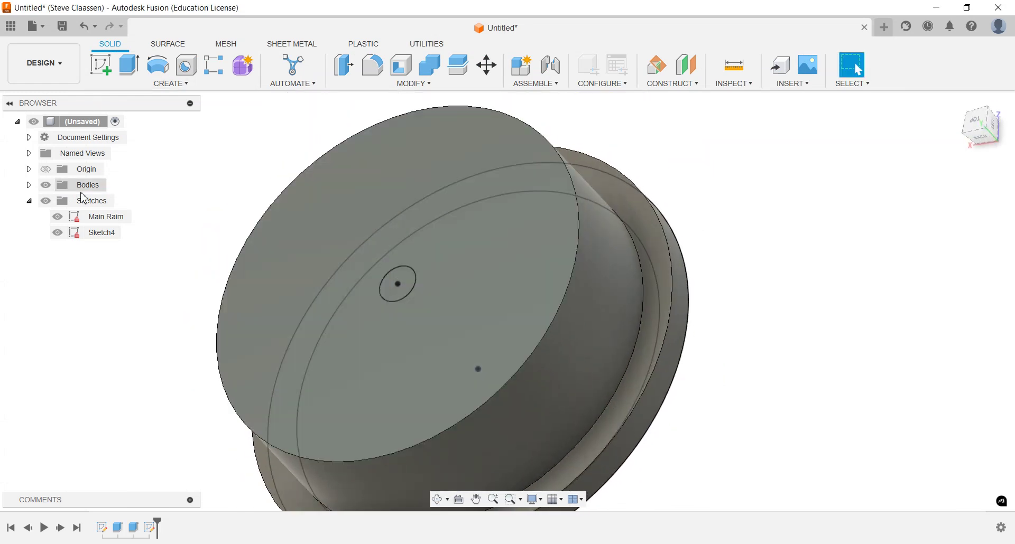
left_click(94, 234)
right_click(94, 237)
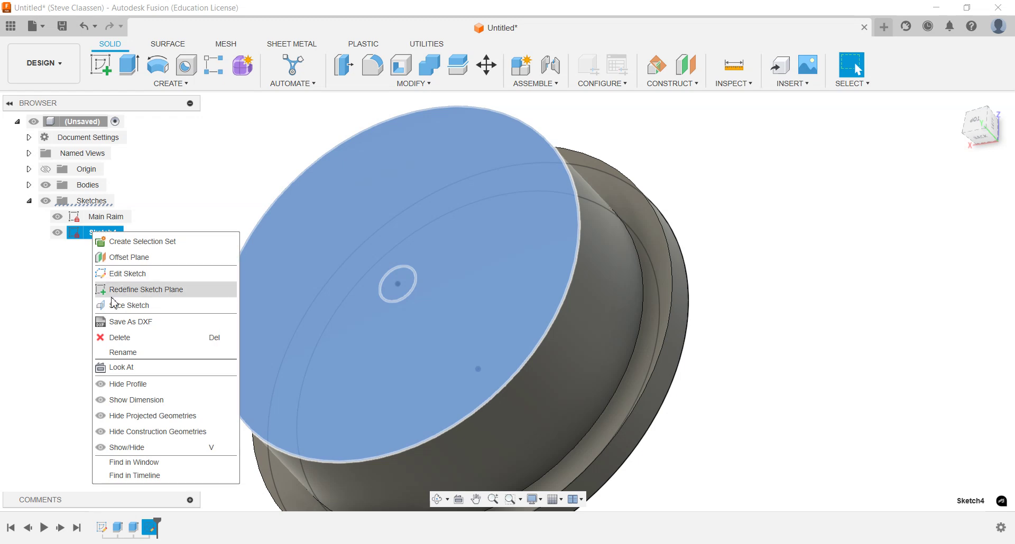
left_click(123, 348)
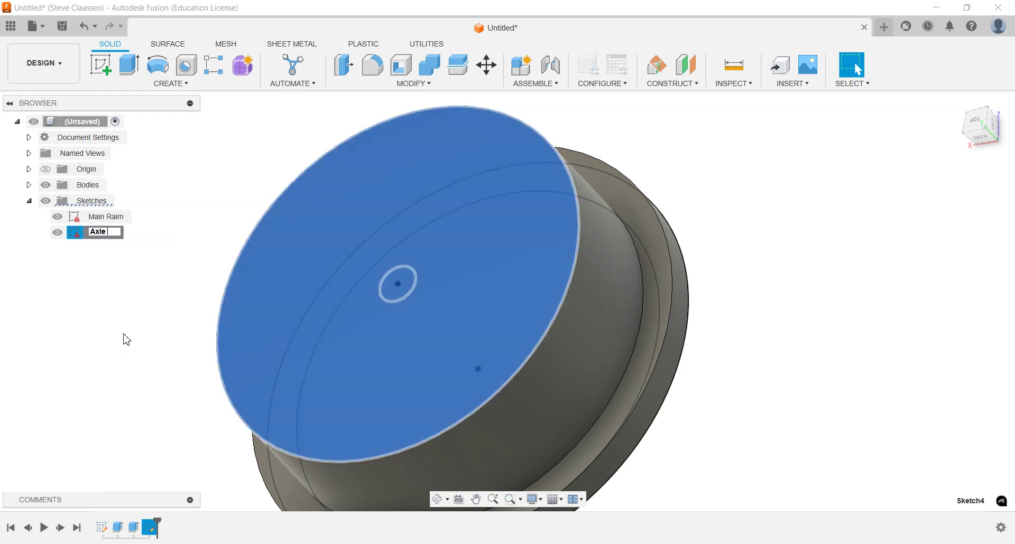
key("Return")
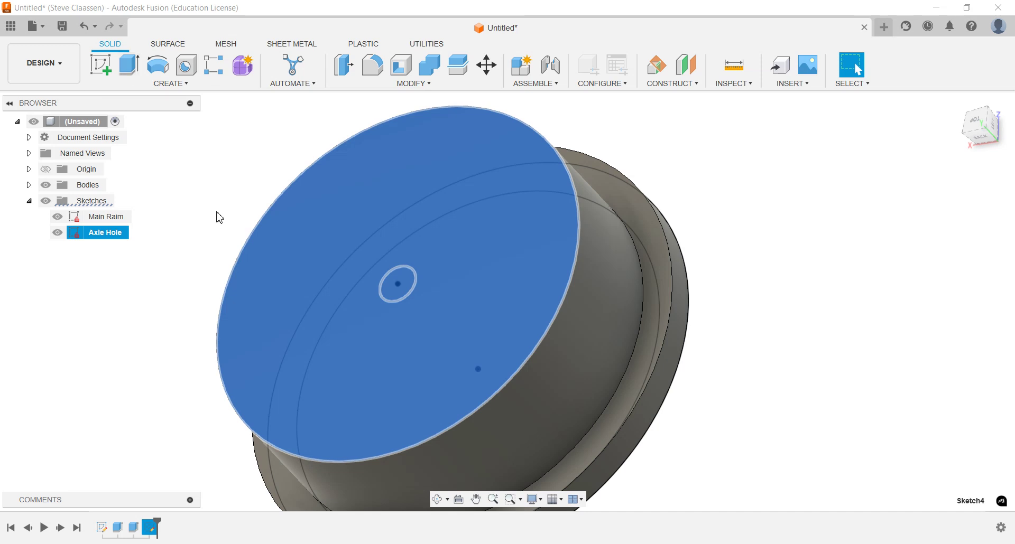
left_click(206, 200)
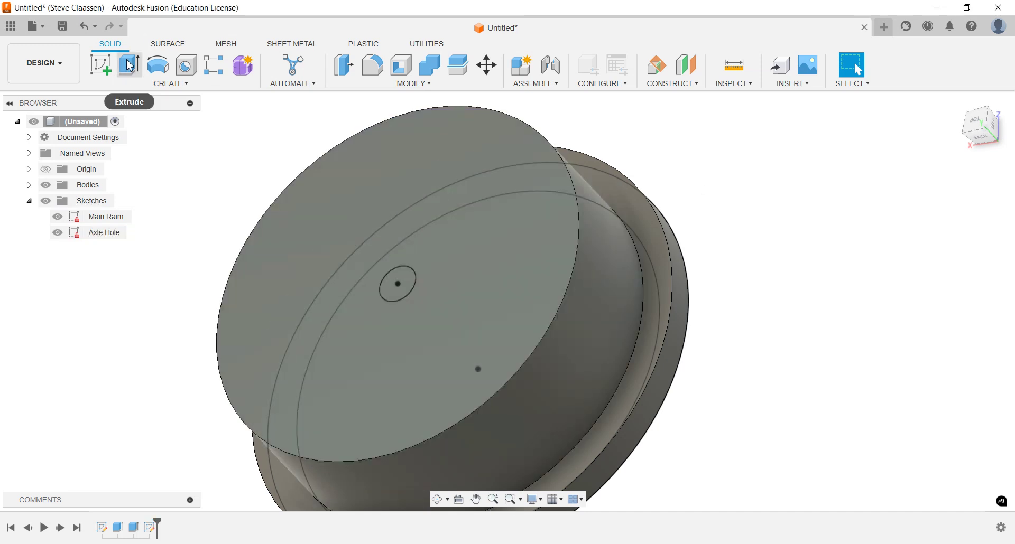
Step: Extrude the small Axle Hole circle into the wheel body to cut the axle hole
left_click(129, 66)
left_click(399, 294)
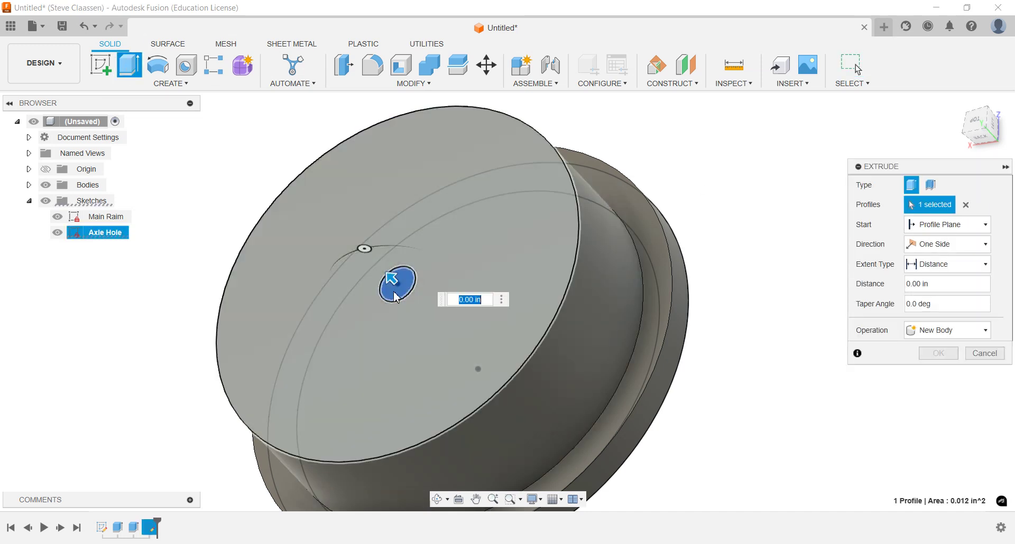
left_click_drag(392, 281, 477, 338)
left_click(943, 374)
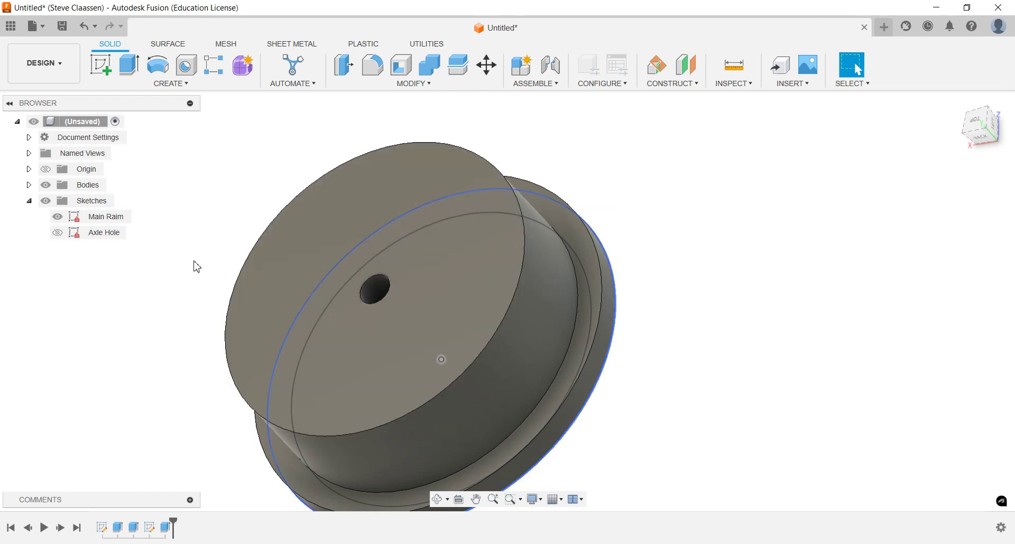
Step: Show the Axle Hole sketch, reopen it to inspect the circle's diameter dimension, and finish the sketch
left_click(58, 233)
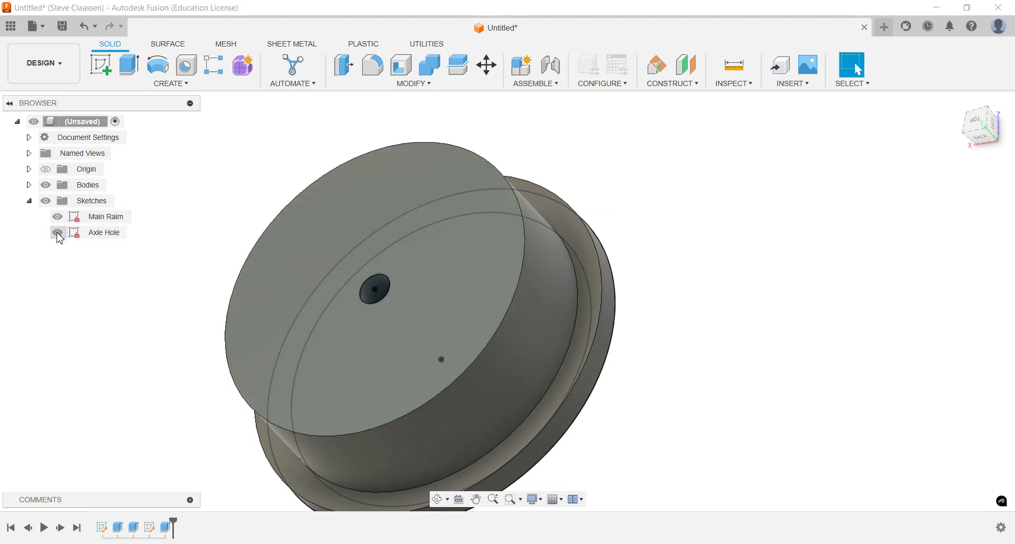
left_click(90, 233)
right_click(89, 233)
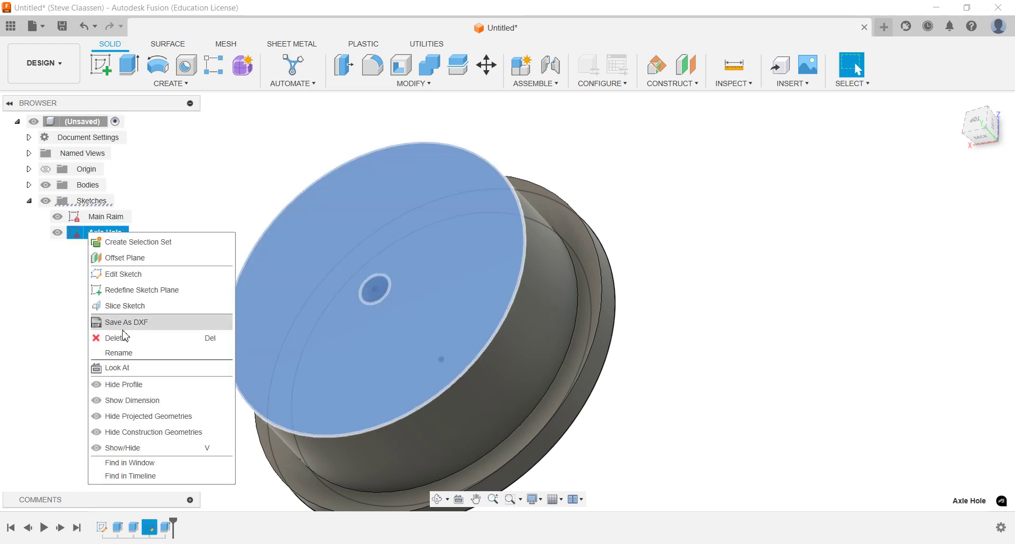
left_click(124, 274)
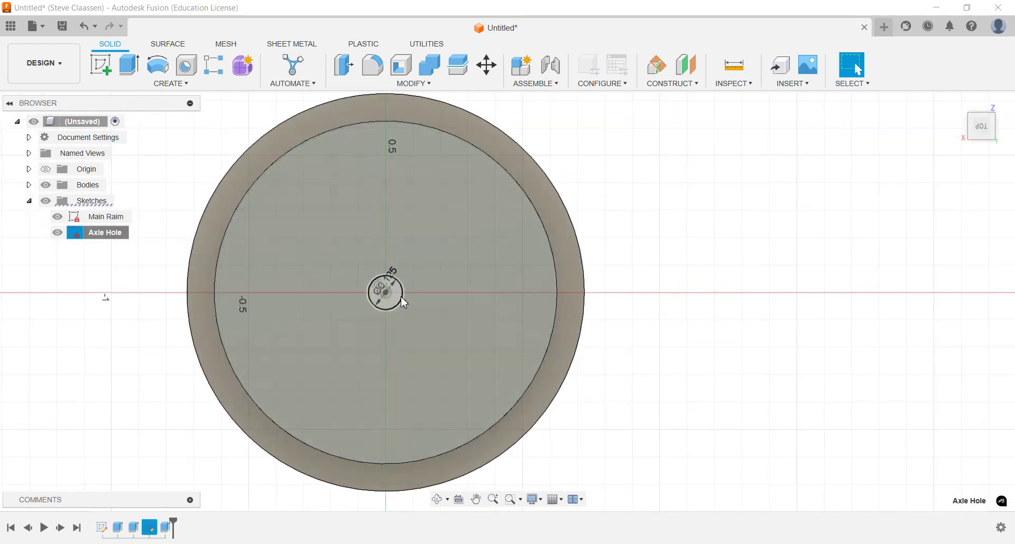
scroll(387, 295, "up", 5)
double_click(389, 272)
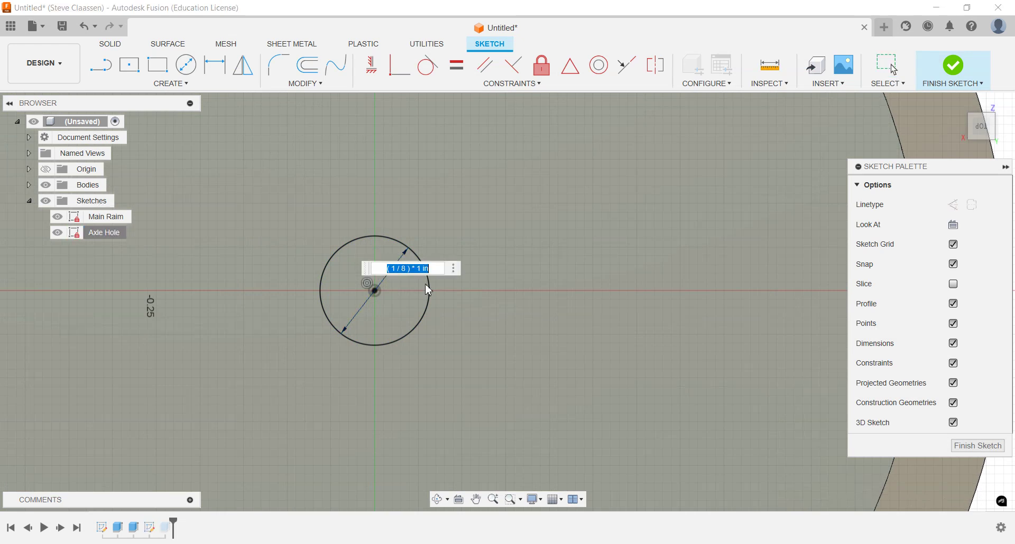
left_click(986, 449)
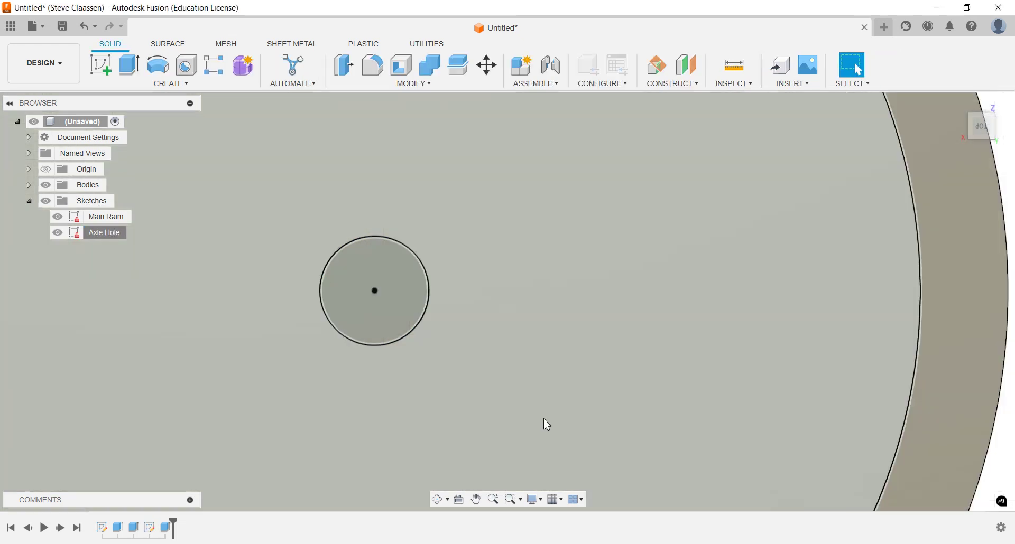
Step: On the wheel's opposite, flanged face, sketch a 0.90 in diameter circle centred on the origin and move its dimension aside from the vertical axis
middle_click_drag(486, 424, 341, 247)
scroll(476, 375, "down", 2)
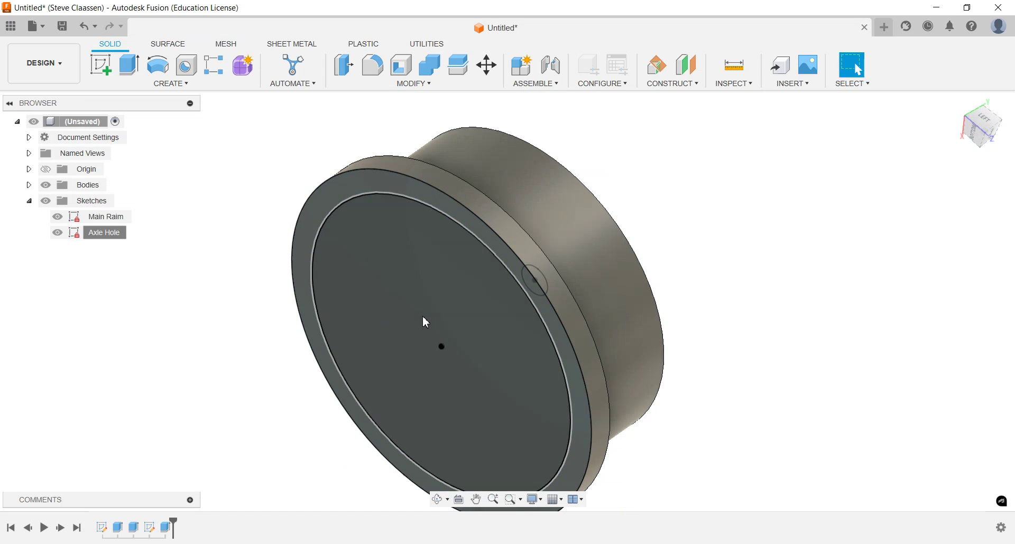
middle_click_drag(426, 322, 466, 291, "shift")
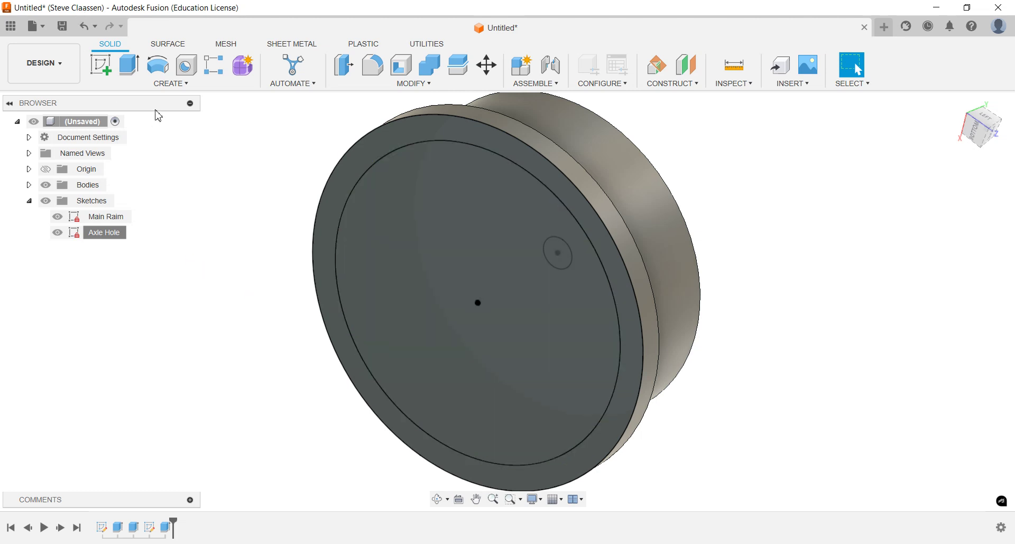
left_click(100, 66)
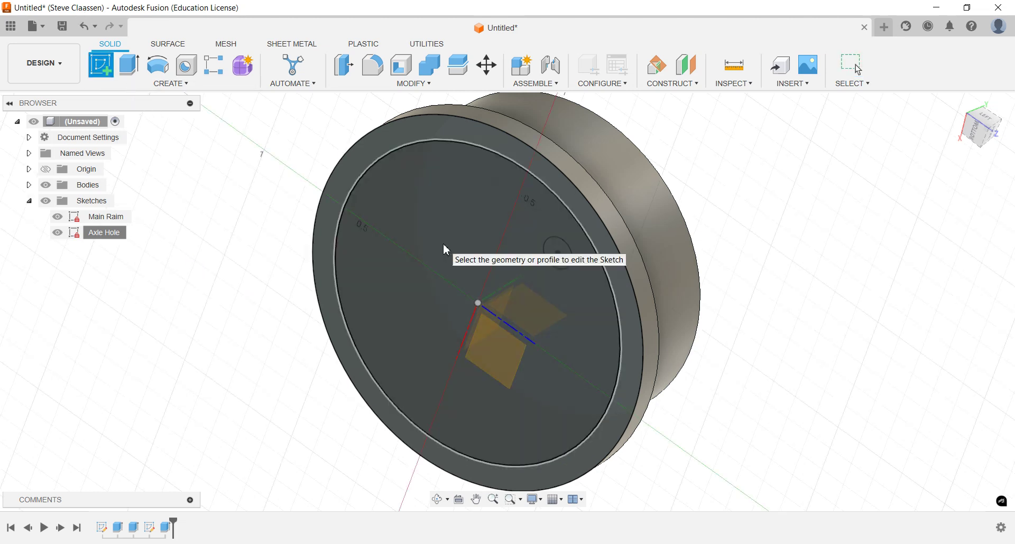
left_click(446, 250)
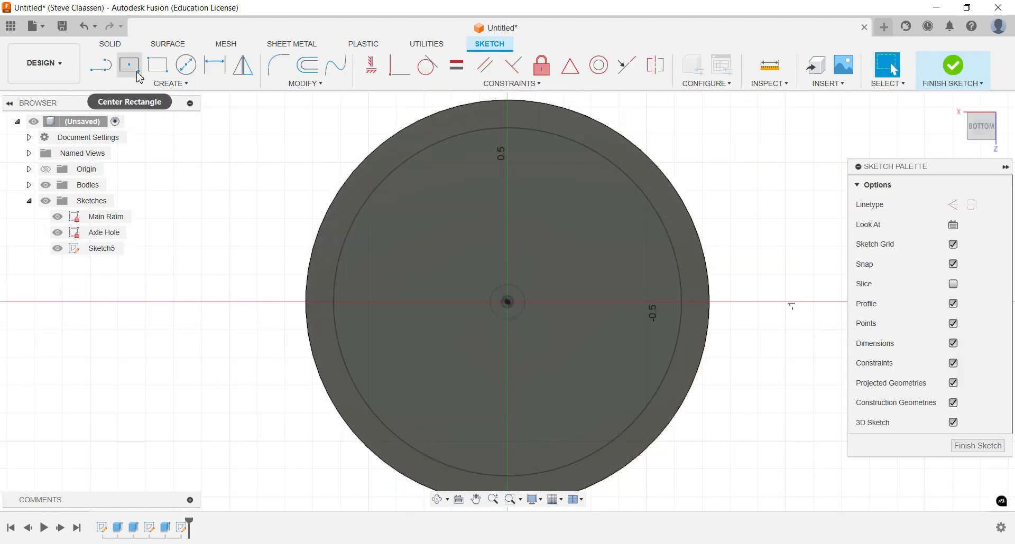
left_click(188, 67)
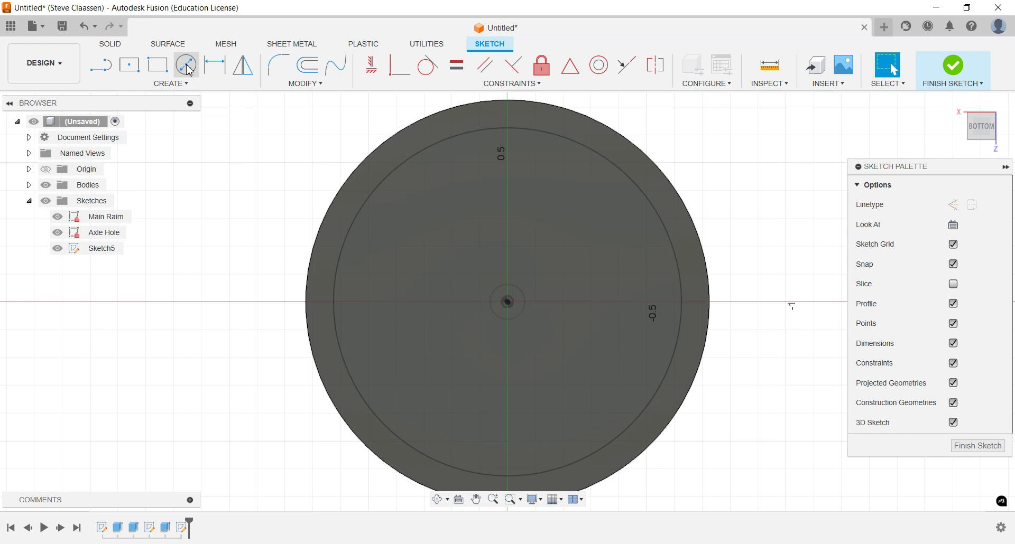
left_click(507, 302)
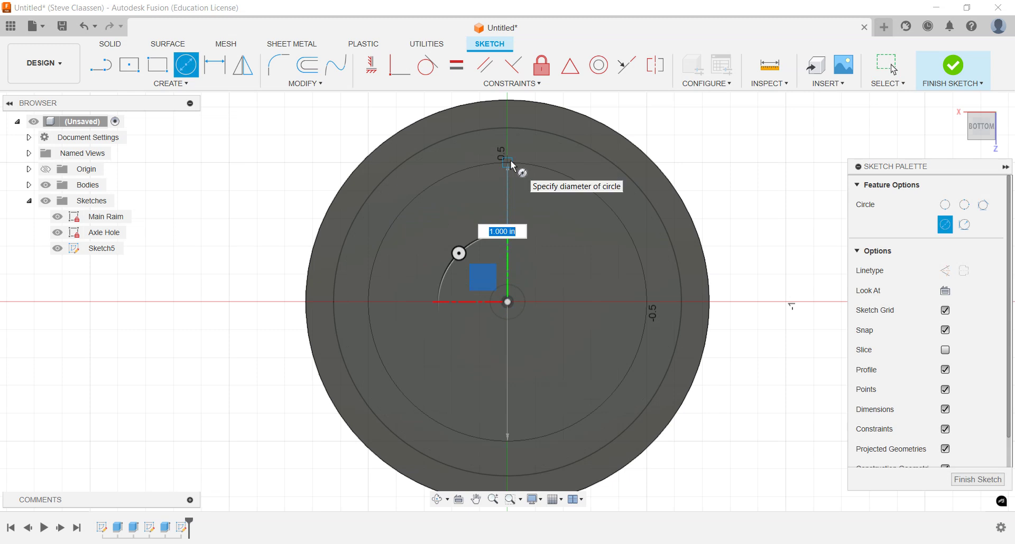
type("9")
key("Return")
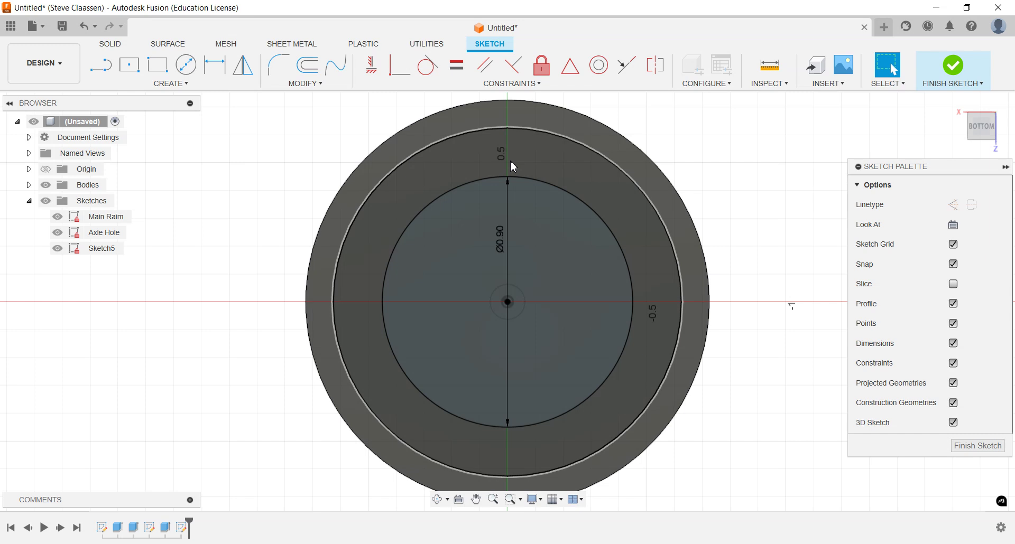
scroll(531, 185, "up", 3)
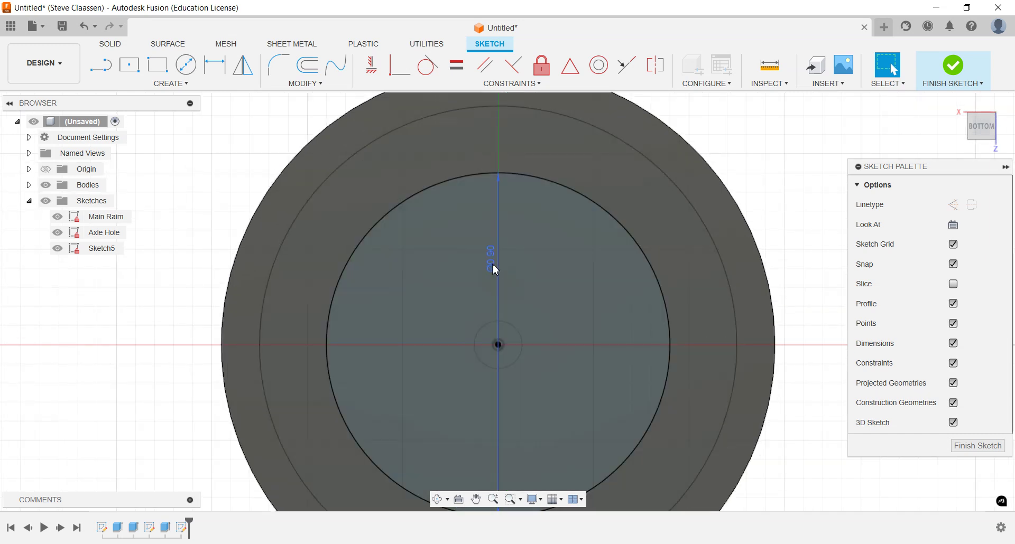
left_click_drag(495, 270, 403, 285)
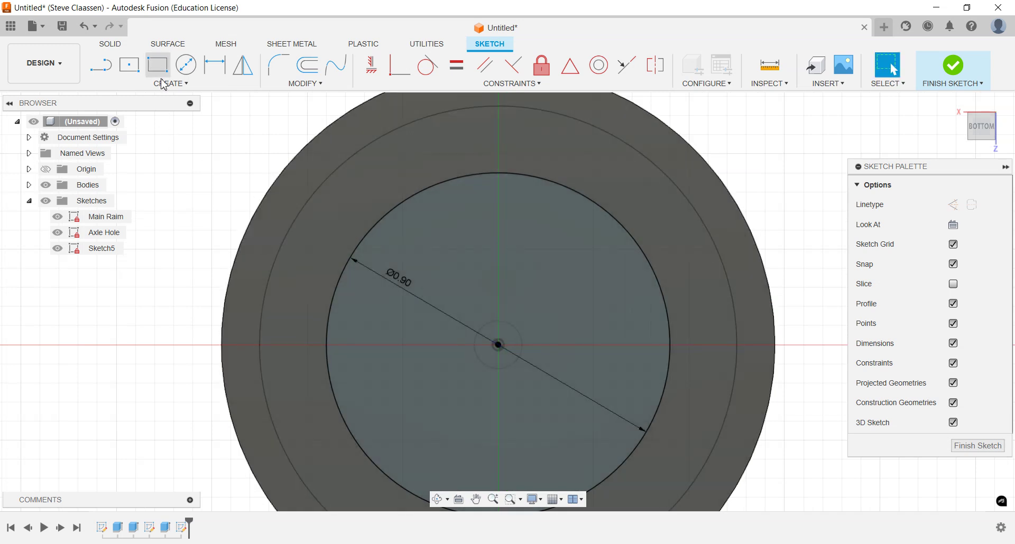
Step: Sketch a vertical line about 0.6 in long from the circle's centre up past the 0.90 in circle
left_click(186, 65)
left_click(498, 345)
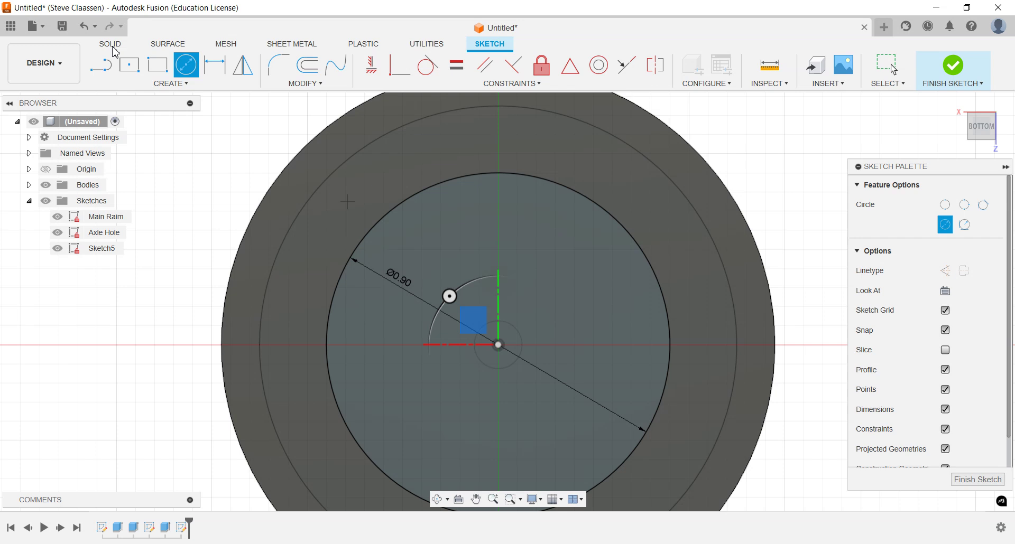
left_click(101, 65)
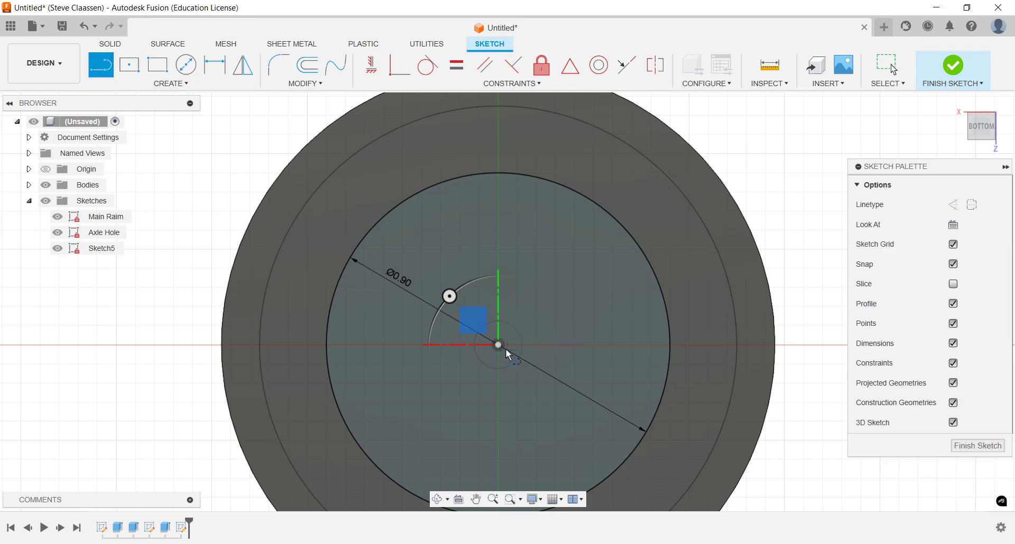
left_click(498, 345)
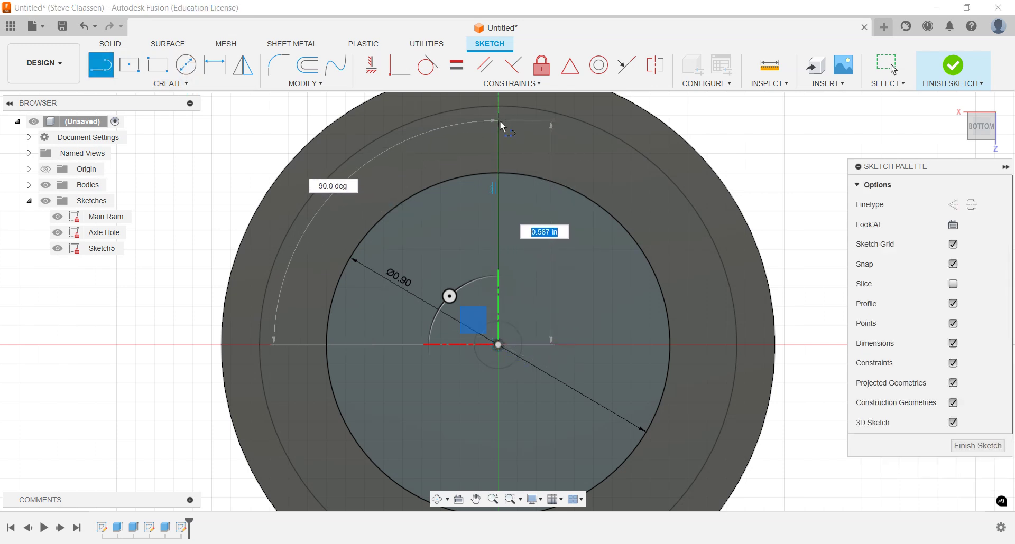
left_click(496, 117)
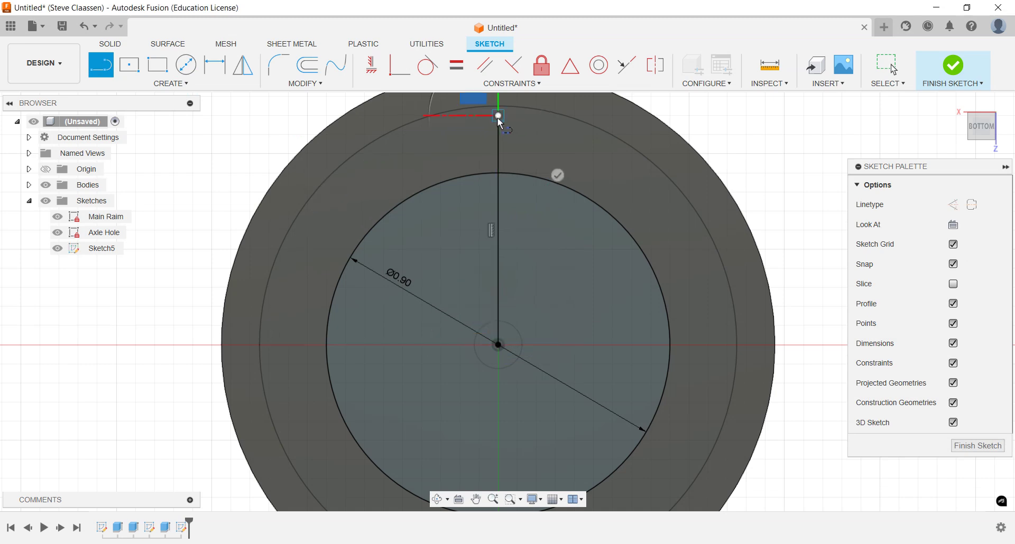
Step: Sketch a 0.2 in diameter circle centred where the vertical line crosses the top of the 0.90 in circle
key("Escape")
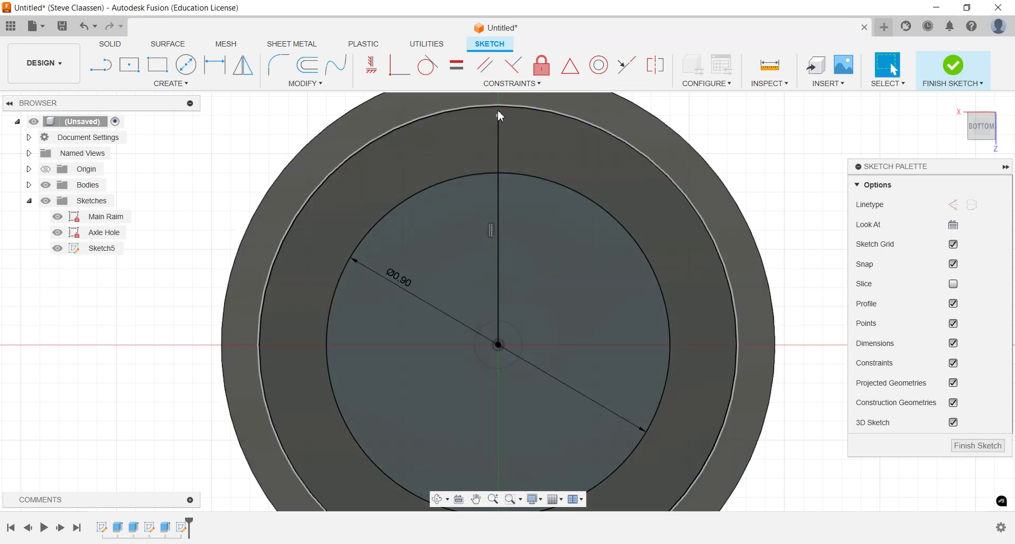
left_click(186, 64)
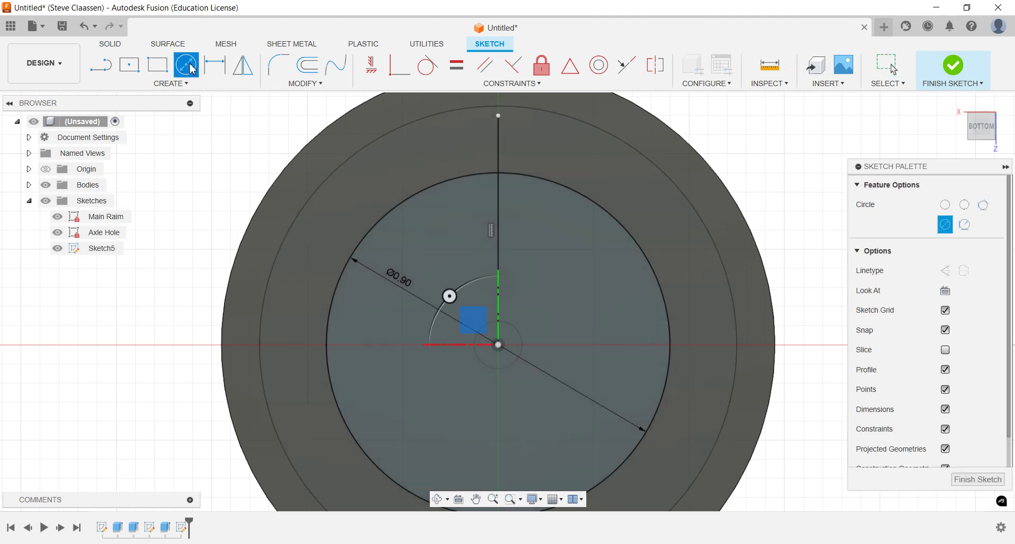
left_click(498, 173)
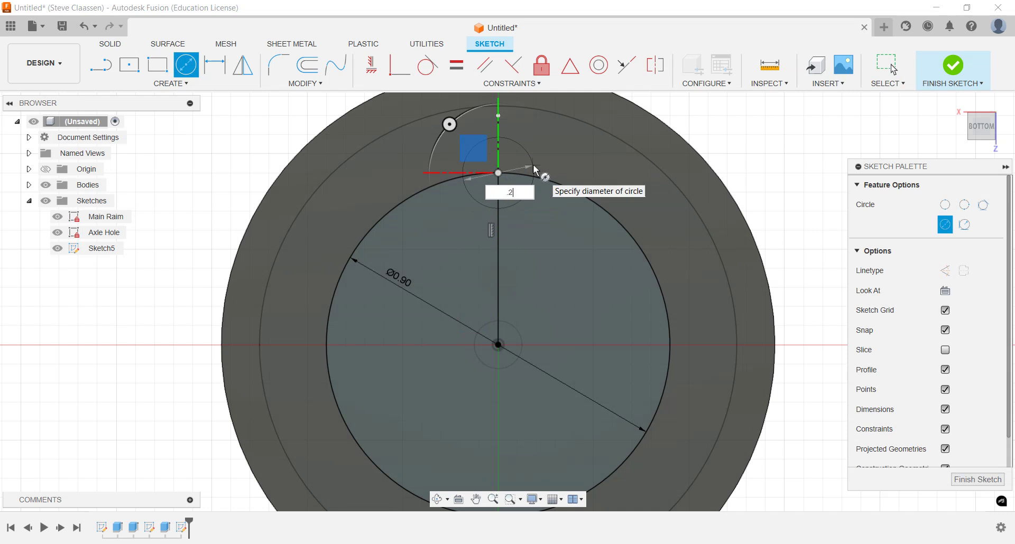
type(".2")
key("Return")
key("Escape")
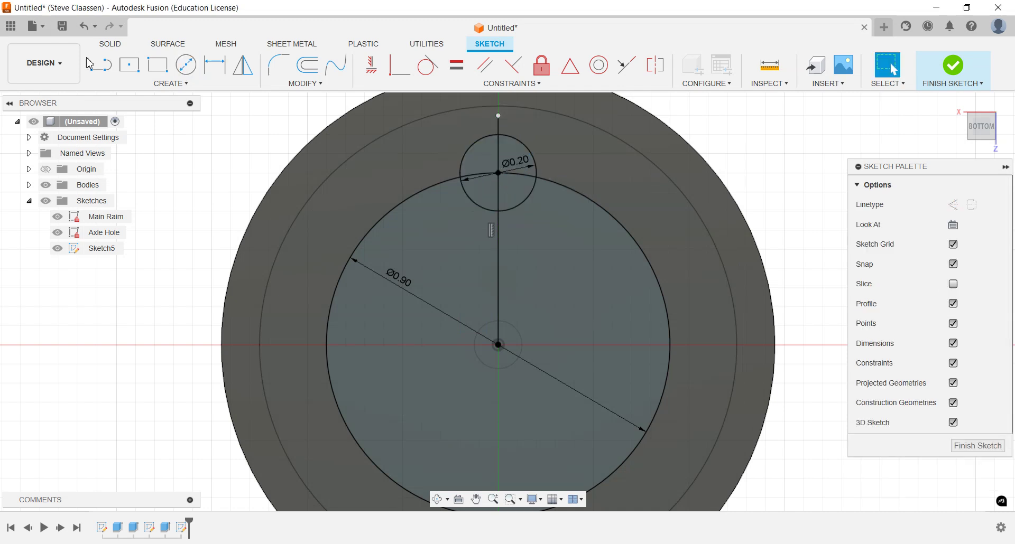
Step: Sketch a 0.1 in diameter circle centred on the vertical line about 0.15 in above the origin
left_click(186, 64)
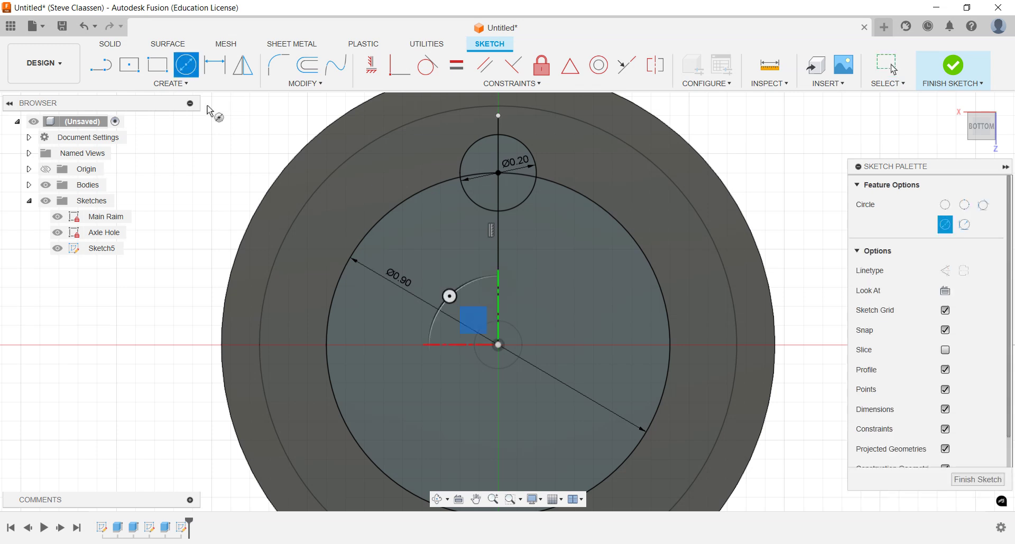
left_click(498, 288)
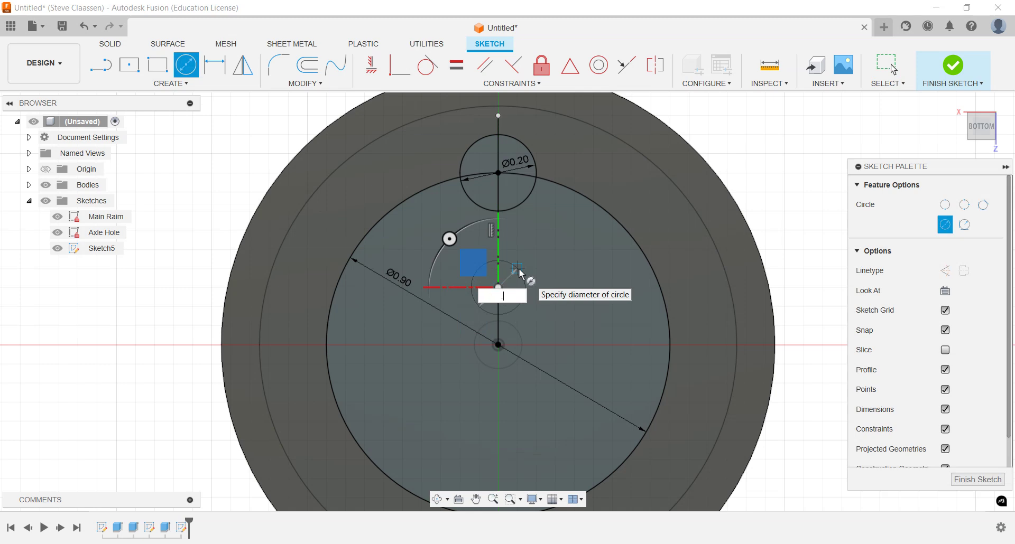
type(".1")
key("Return")
key("Escape")
Step: Hide the bodies and dimension the vertical distance between the smallest new circle's centre and the origin
scroll(311, 279, "up", 1)
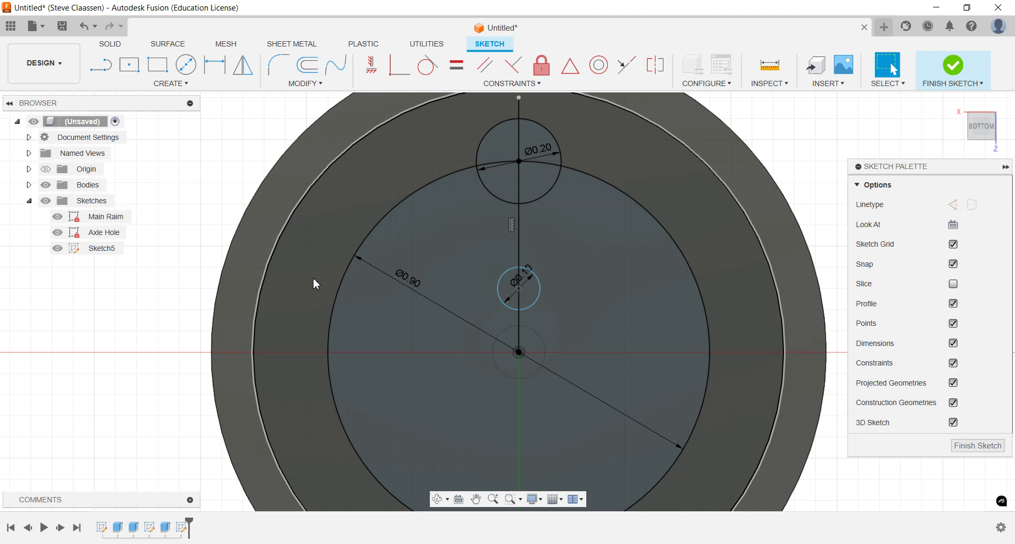
middle_click_drag(325, 261, 271, 337)
scroll(271, 337, "down", 1)
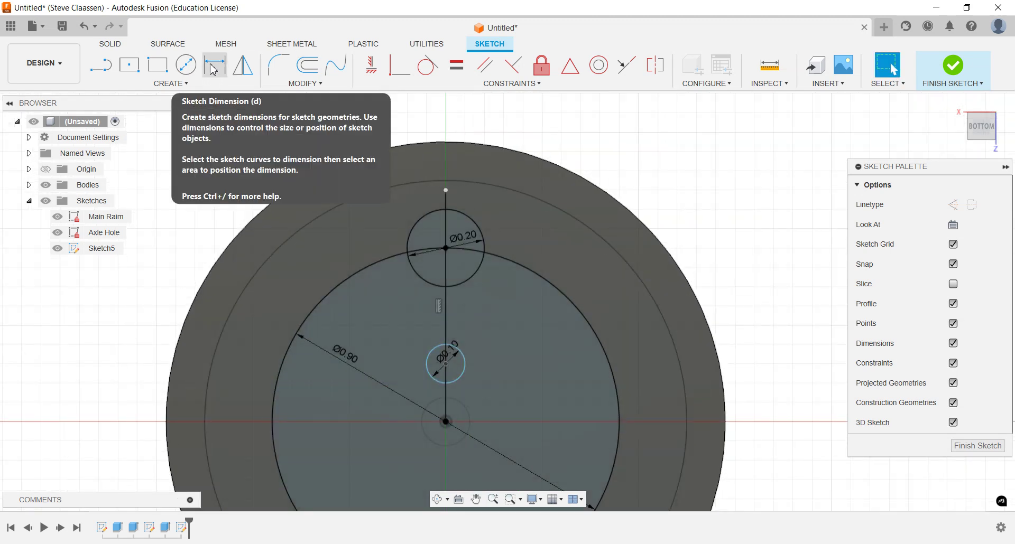
left_click(216, 71)
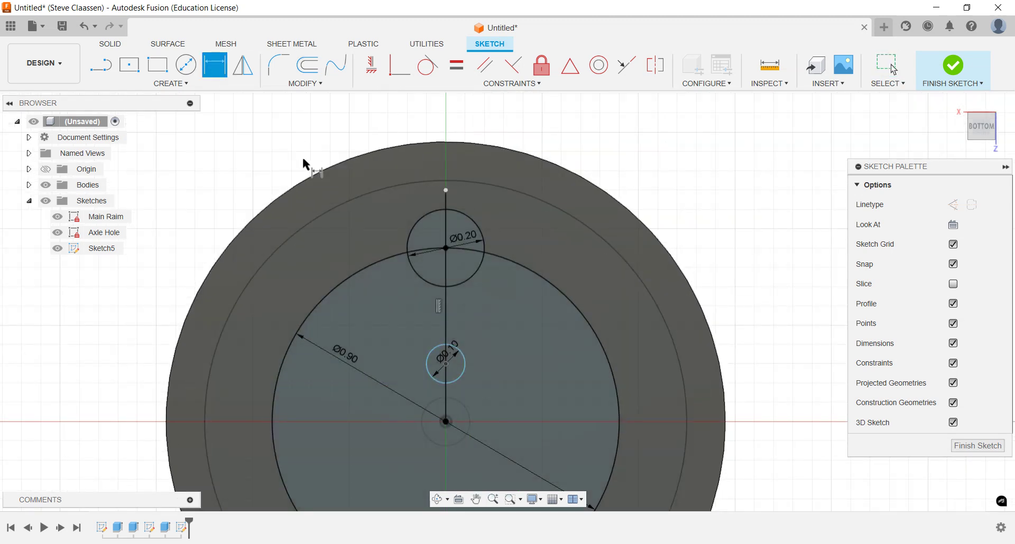
left_click(168, 85)
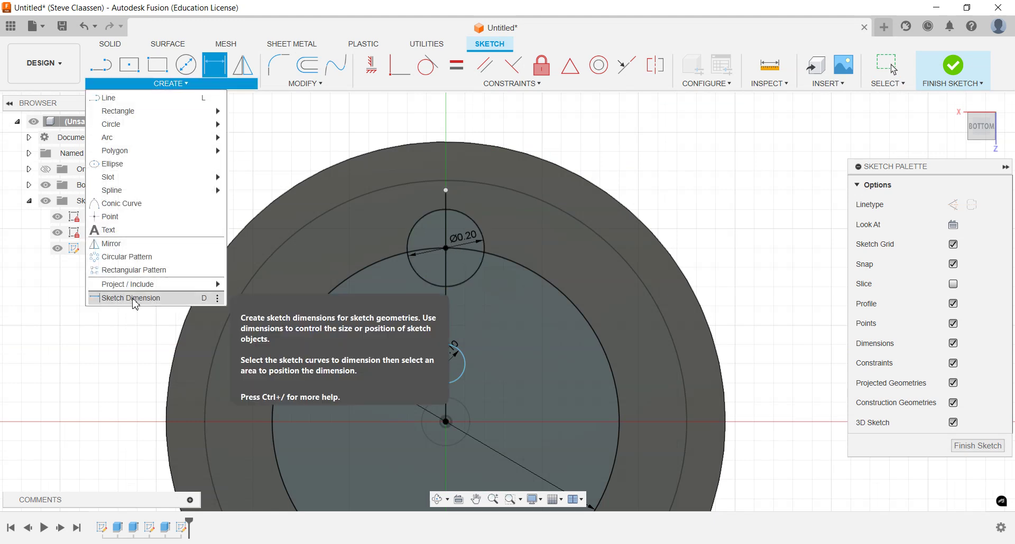
left_click(158, 298)
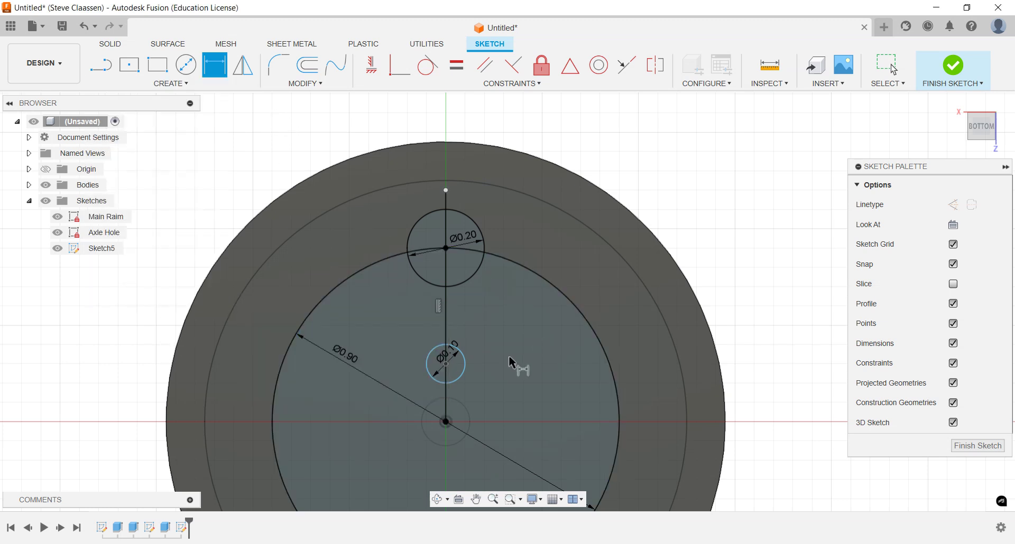
left_click(446, 364)
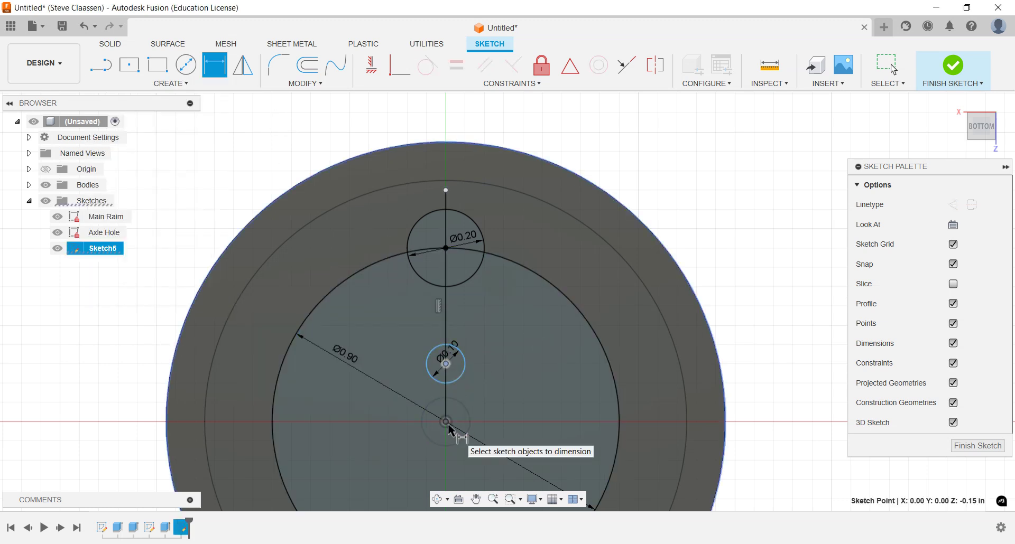
left_click(445, 421)
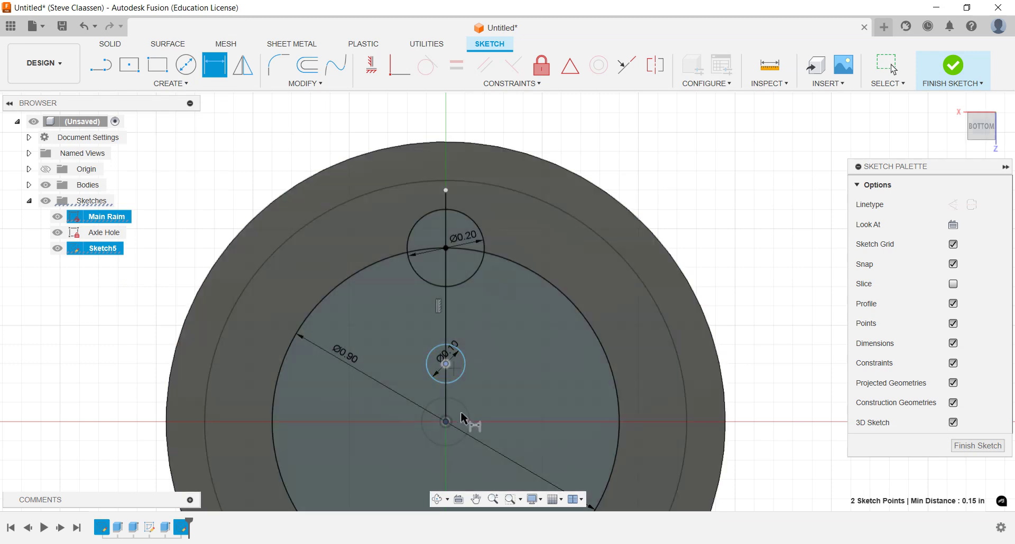
left_click(79, 262)
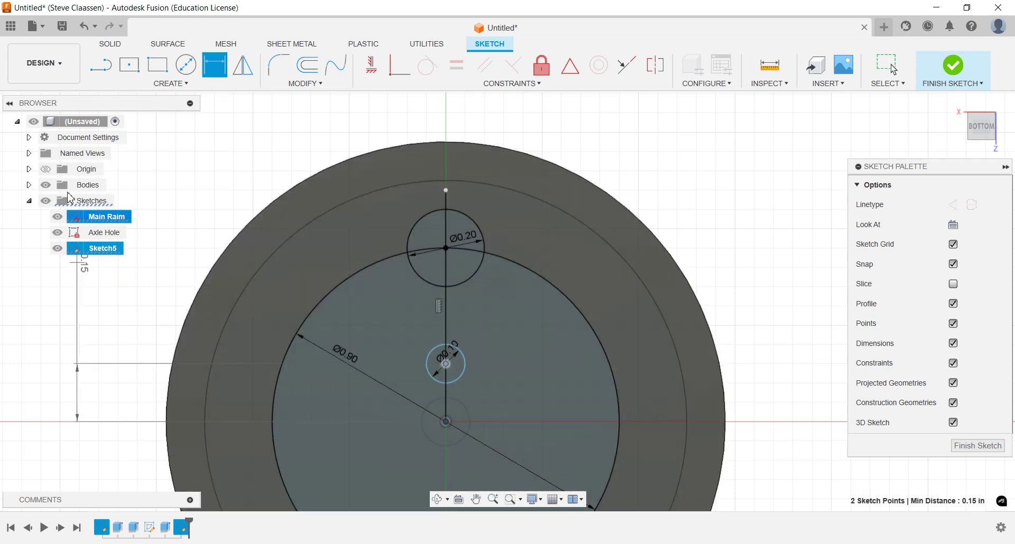
left_click(45, 185)
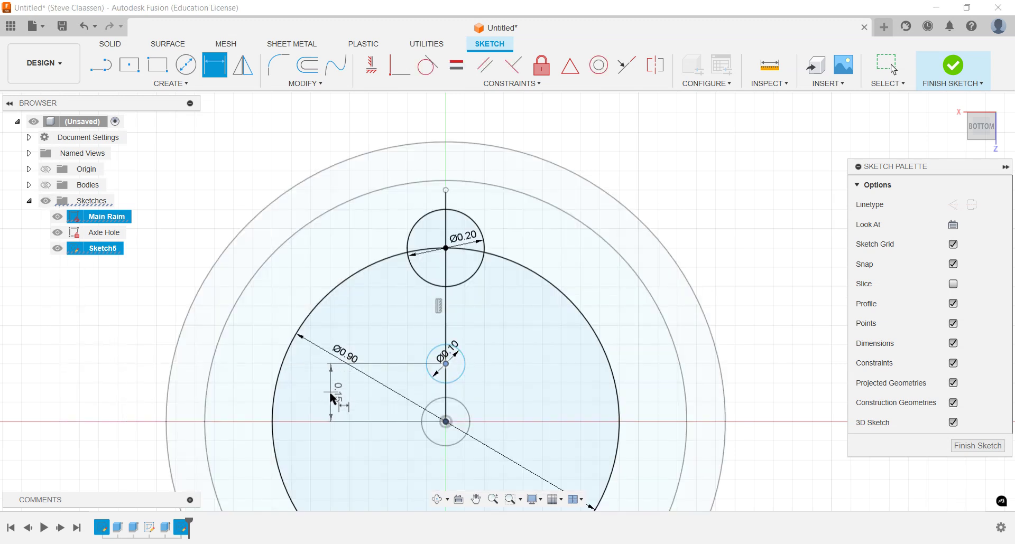
left_click(329, 392)
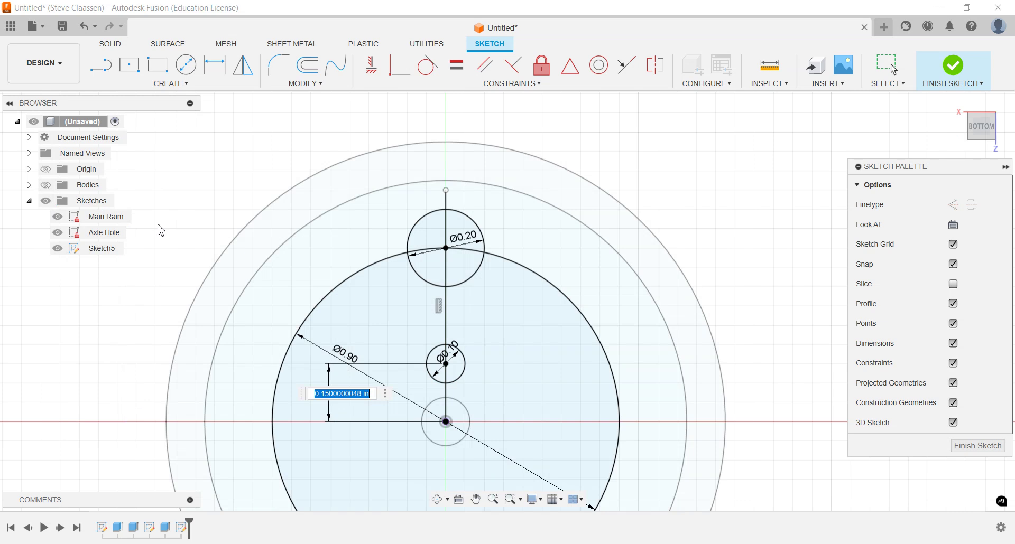
key("Return")
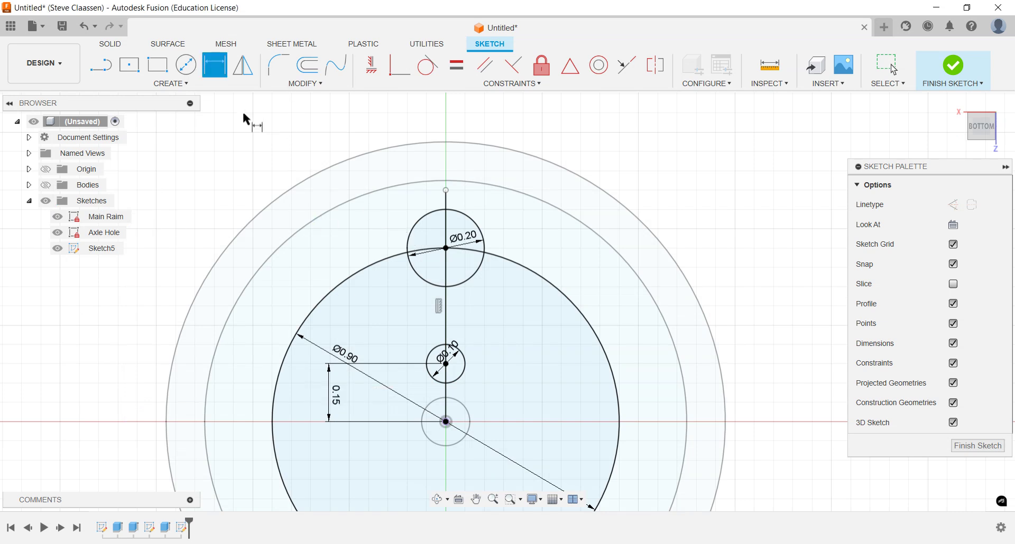
Step: Try to dimension the distance between the 0.20 in circle's centre and the origin, declining a driven dimension
left_click(448, 246)
left_click(446, 432)
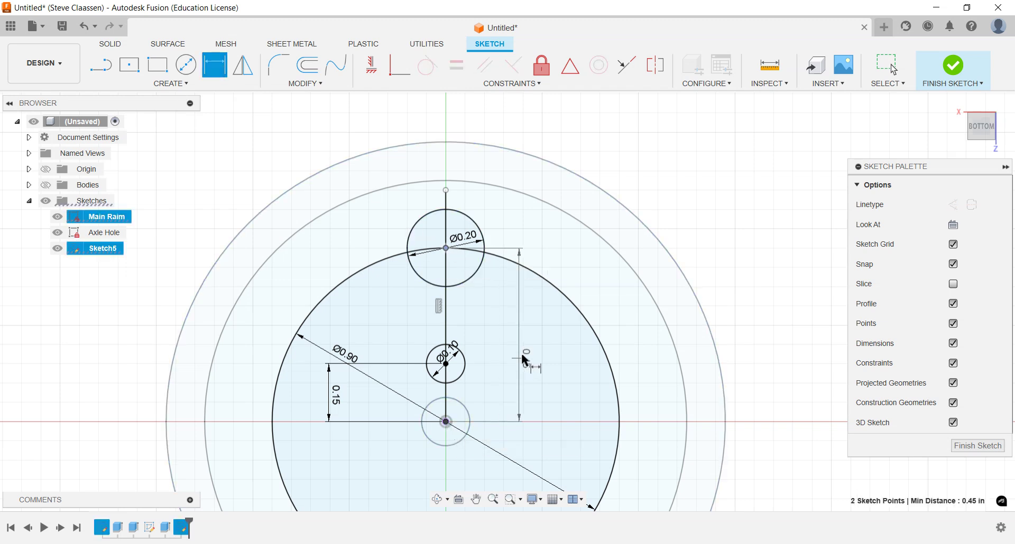
left_click(535, 342)
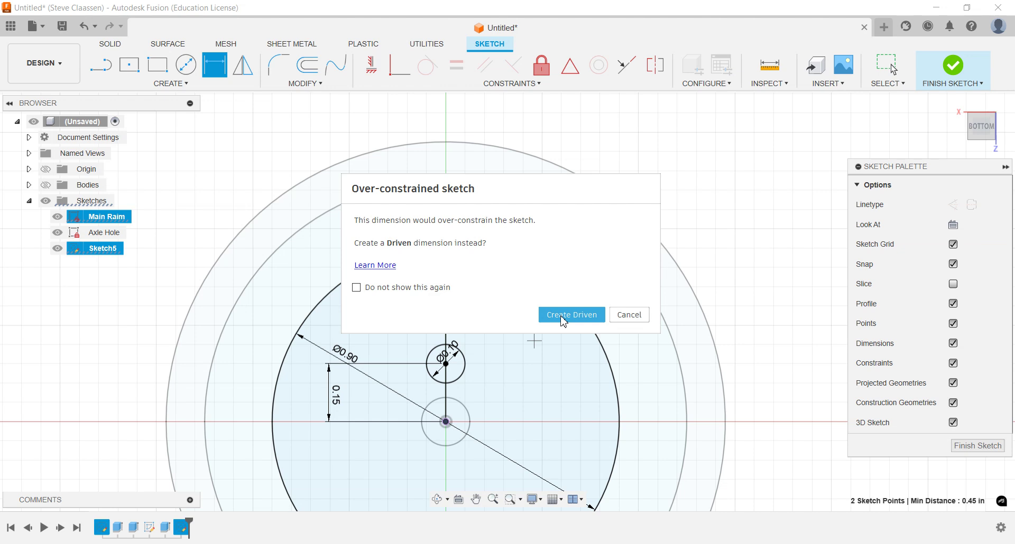
left_click(631, 316)
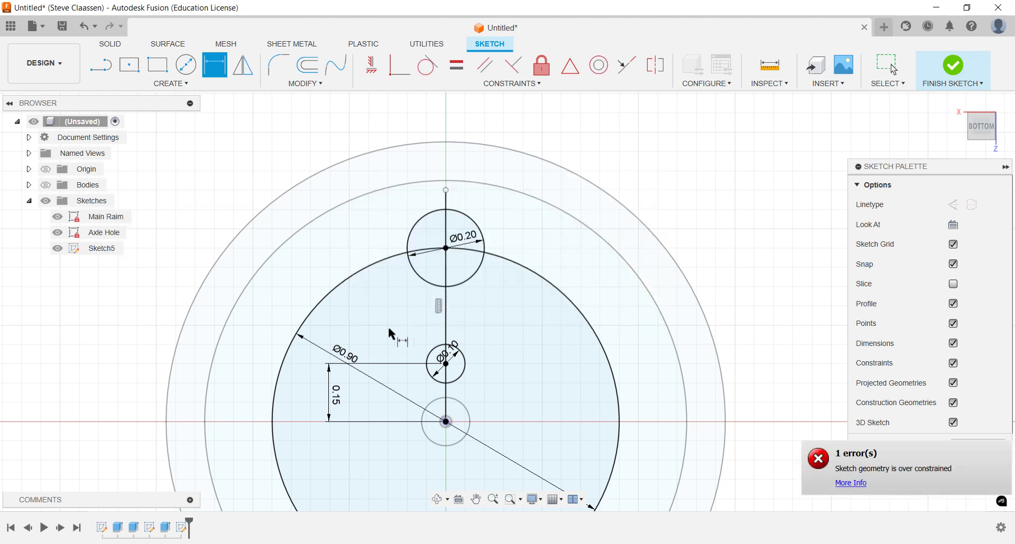
Step: Set the large circle's diameter to 0.95 in and finish the sketch
left_click(353, 362)
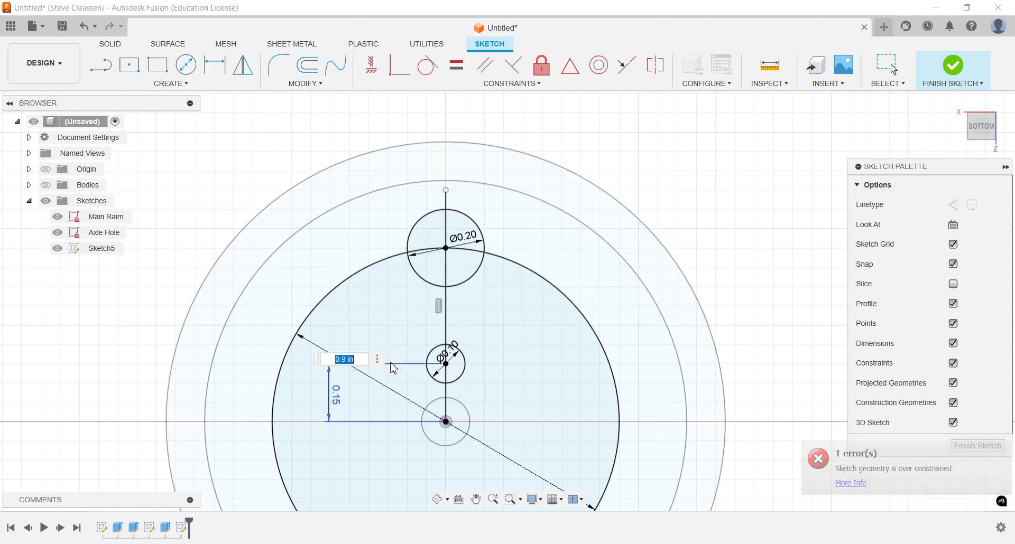
type(".95")
key("Return")
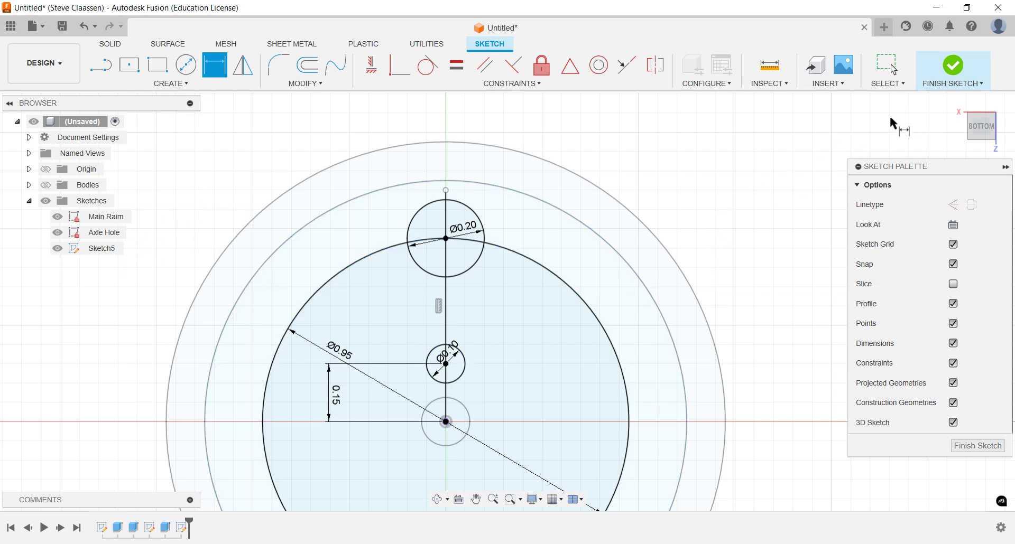
left_click(963, 74)
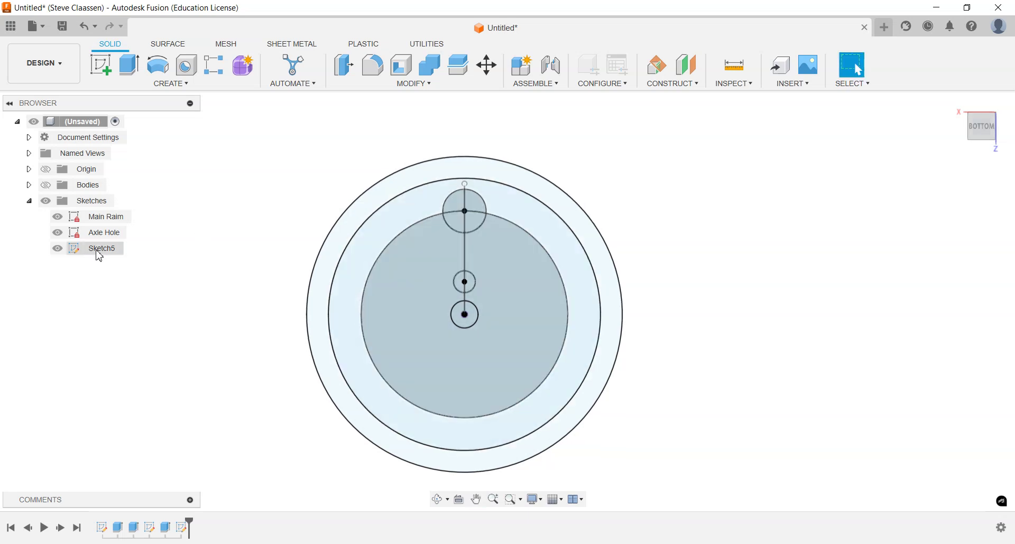
Step: Reopen and finish the flanged-face sketch, and rename it Spokes
double_click(98, 248)
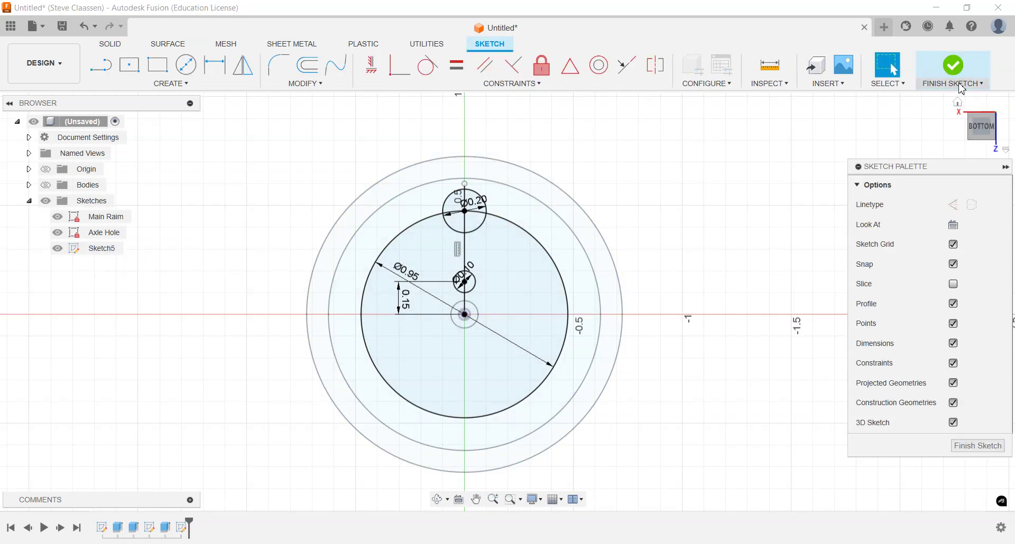
right_click(111, 249)
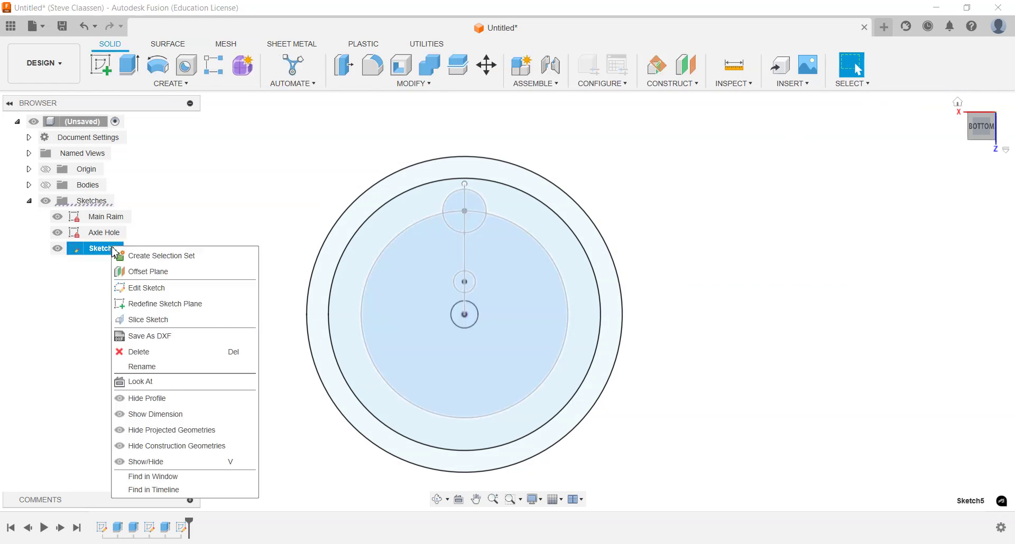
left_click(143, 368)
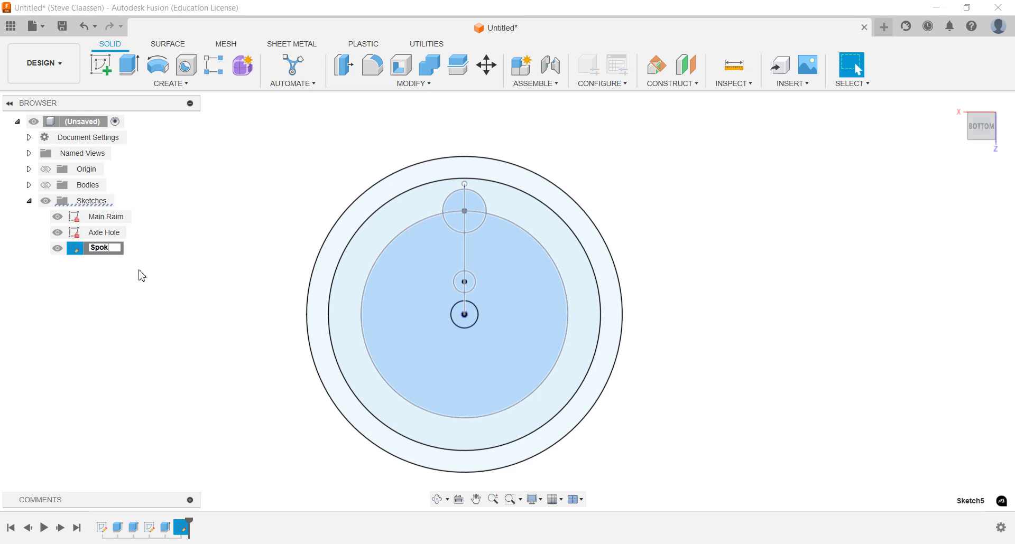
type("Spokes")
left_click(107, 295)
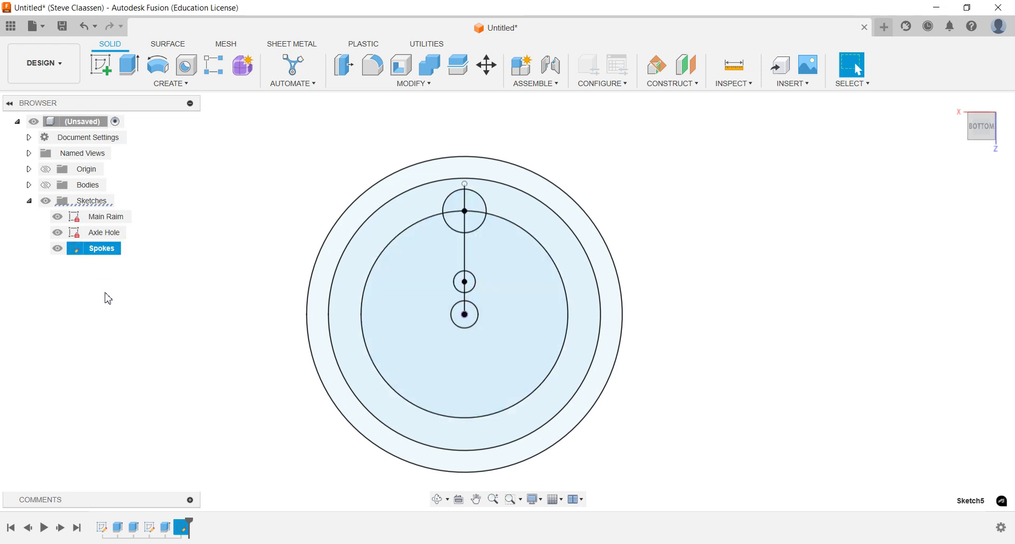
Step: Save the design as Rim for Car in the Power Mechanics project
left_click(61, 29)
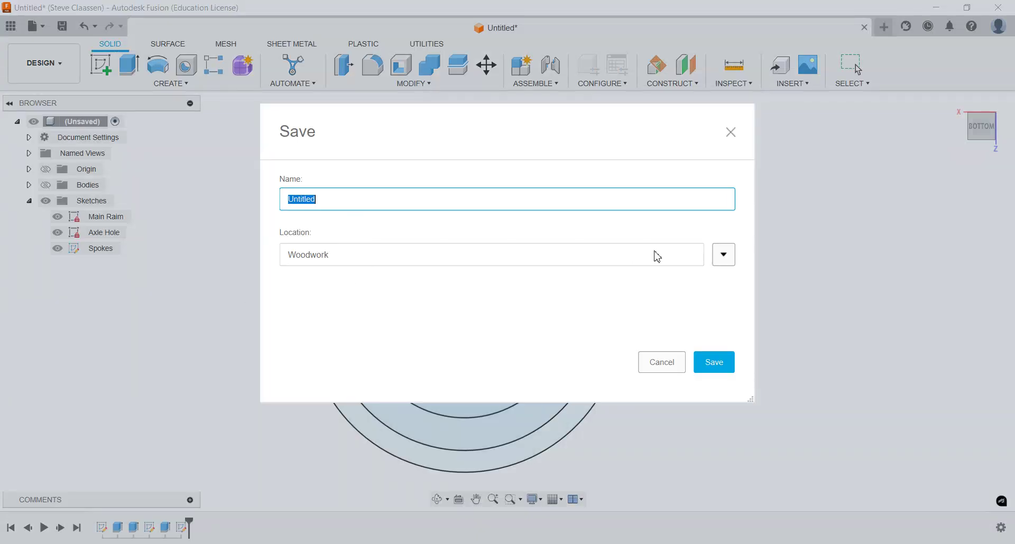
left_click(725, 256)
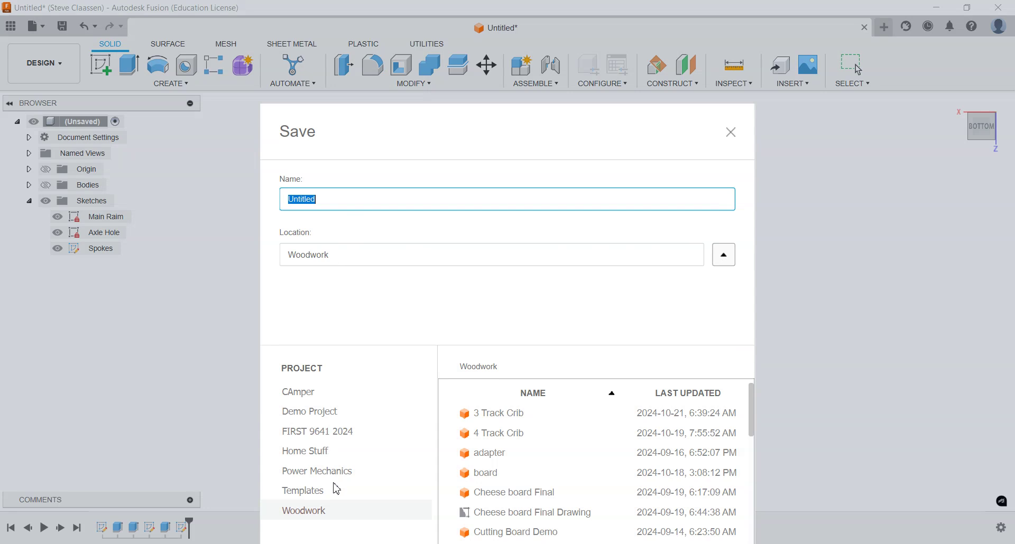
left_click(294, 471)
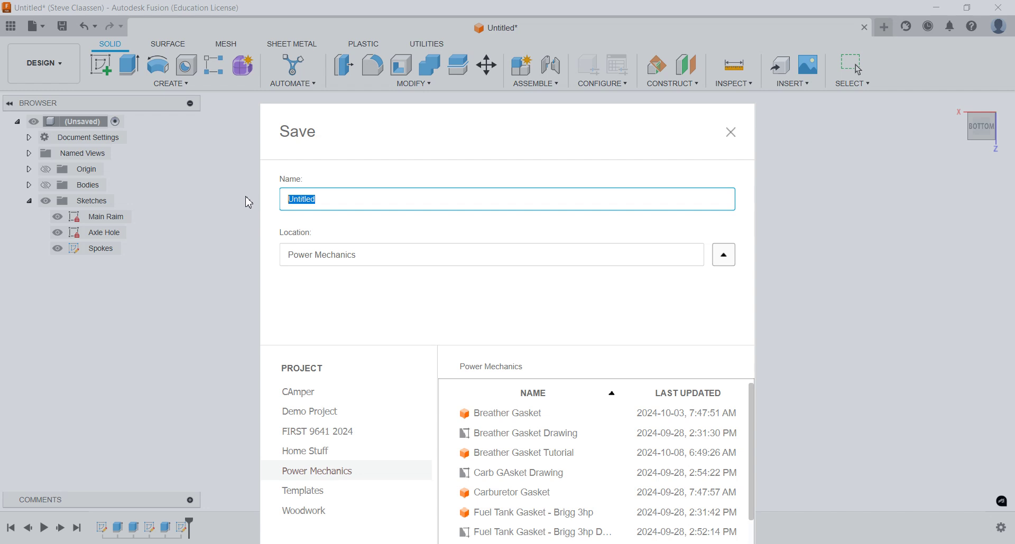
type("Rim for Car")
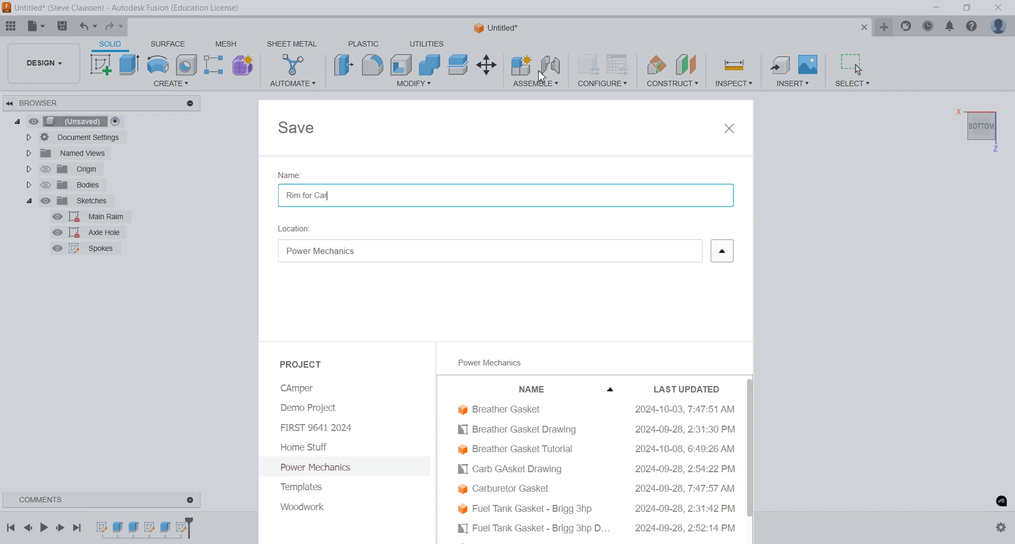
left_click(652, 476)
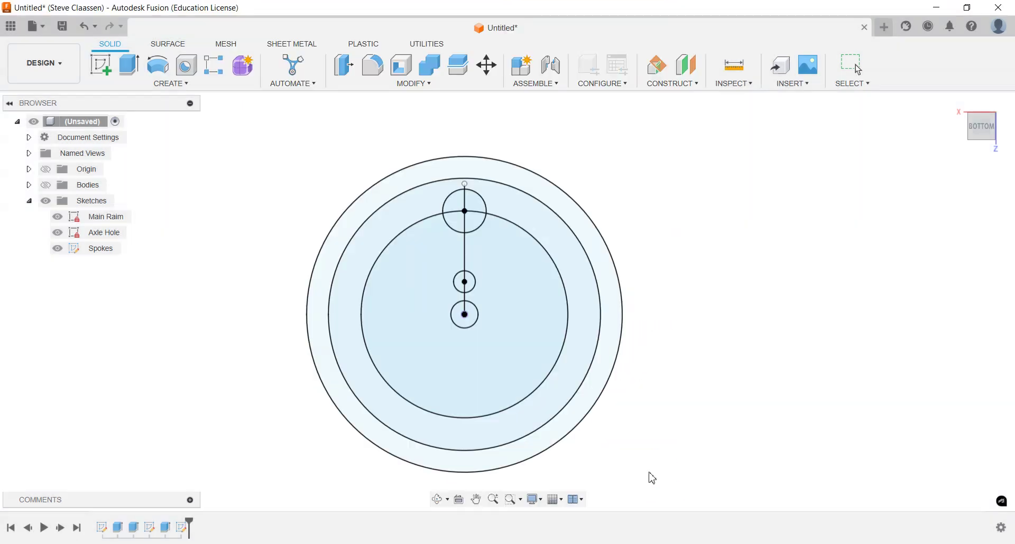